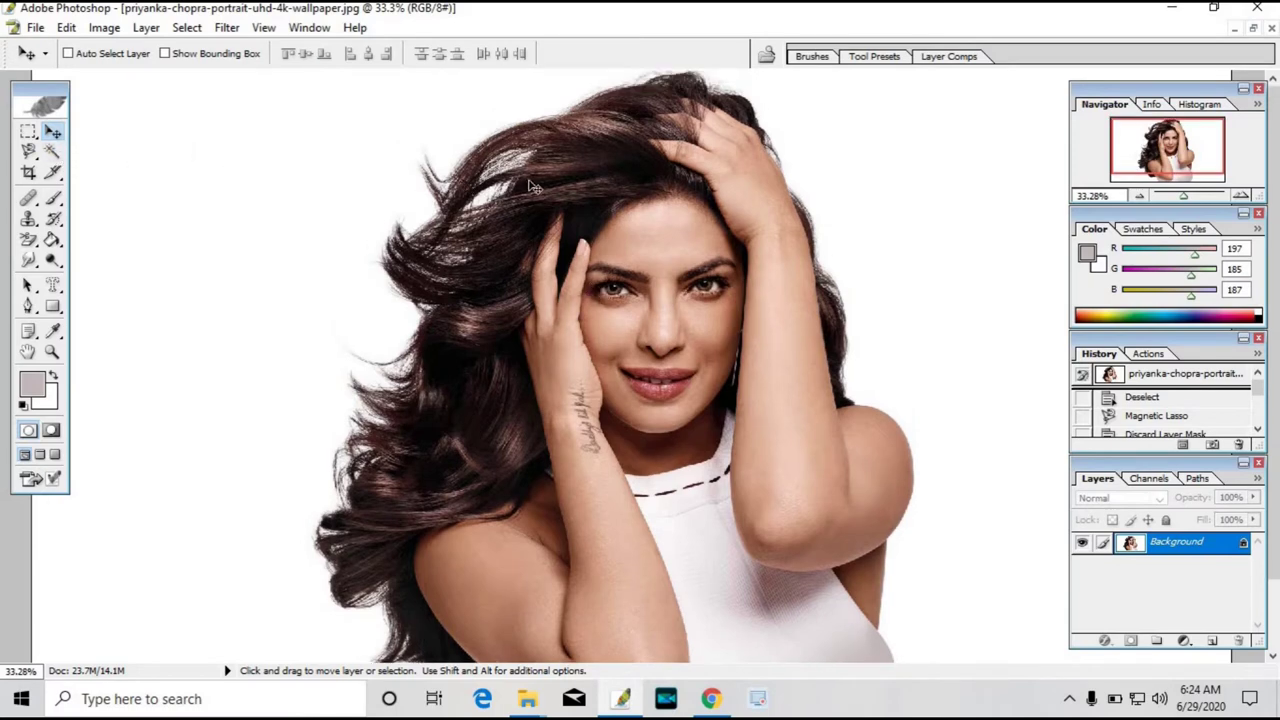
Step: Undock the Layers panel, then hide and re-show it from the panel list
{"action": "scroll", "coordinate": [534, 200], "scroll_direction": "down", "scroll_amount": 1}
{"action": "scroll", "coordinate": [535, 215], "scroll_direction": "down", "scroll_amount": 2}
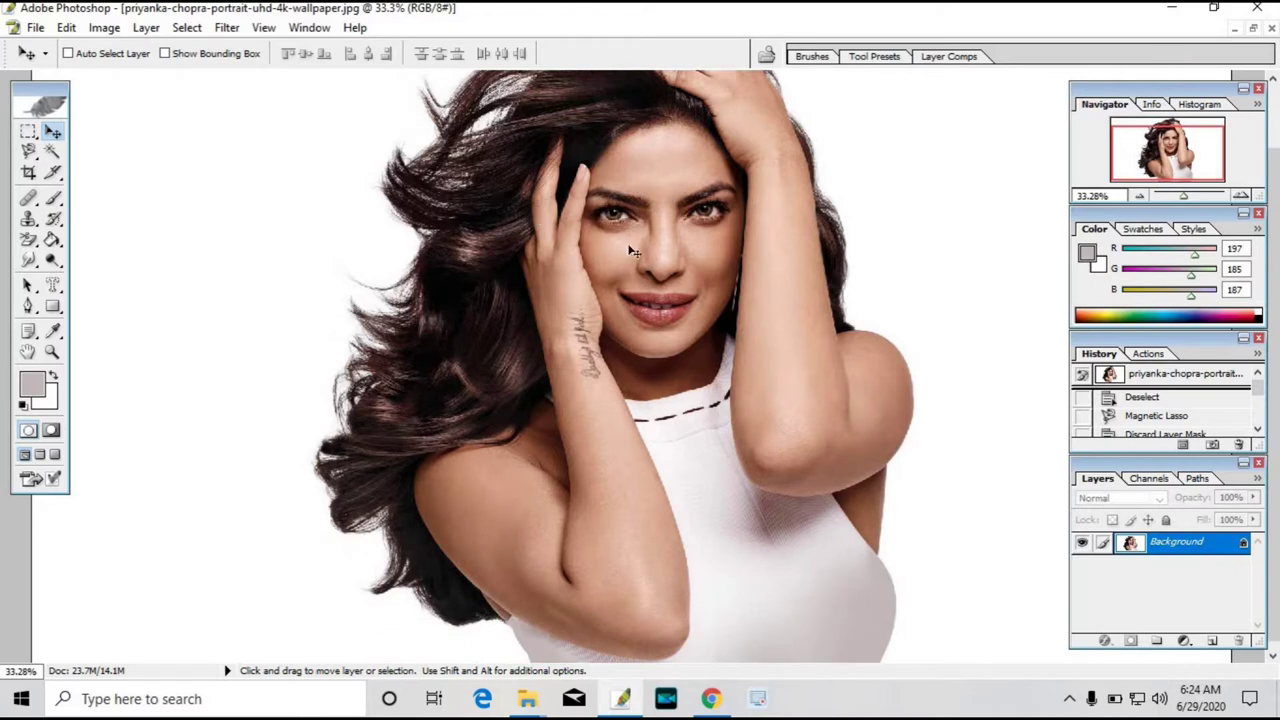
{"action": "scroll", "coordinate": [728, 283], "scroll_direction": "up", "scroll_amount": 1}
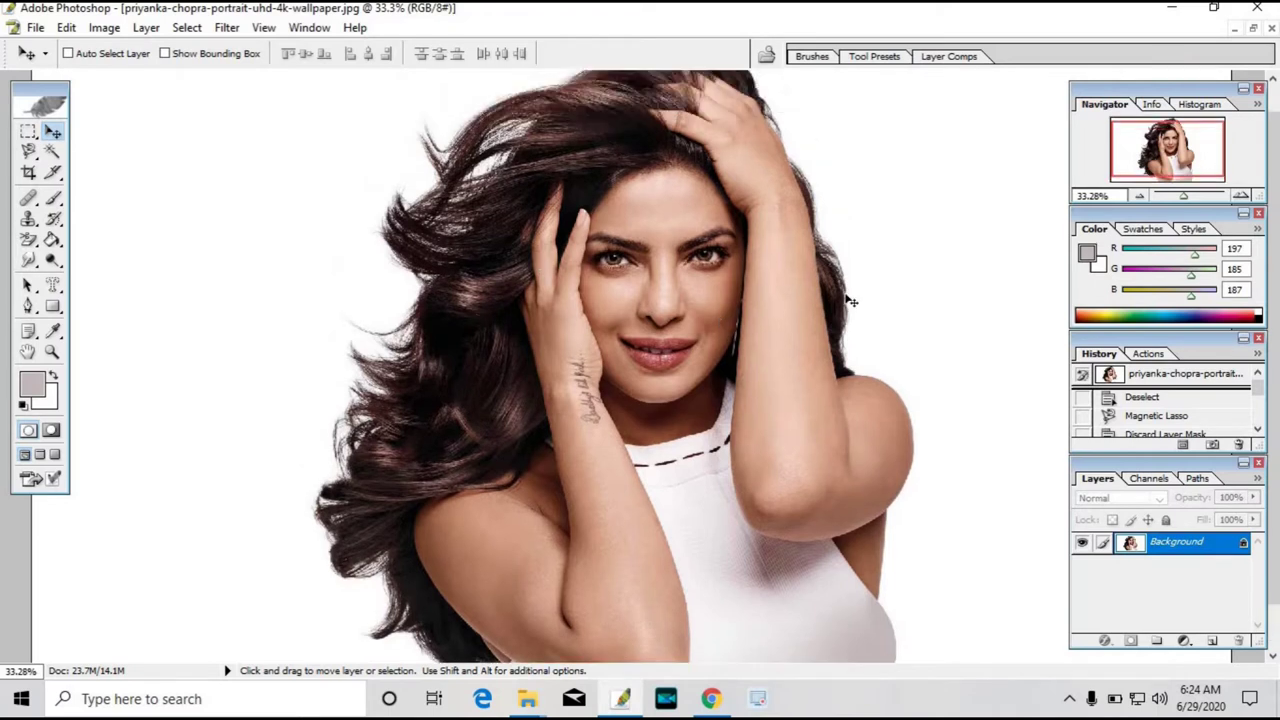
{"action": "scroll", "coordinate": [908, 314], "scroll_direction": "up", "scroll_amount": 1}
{"action": "scroll", "coordinate": [655, 300], "scroll_direction": "up", "scroll_amount": 1}
{"action": "scroll", "coordinate": [652, 300], "scroll_direction": "up", "scroll_amount": 2}
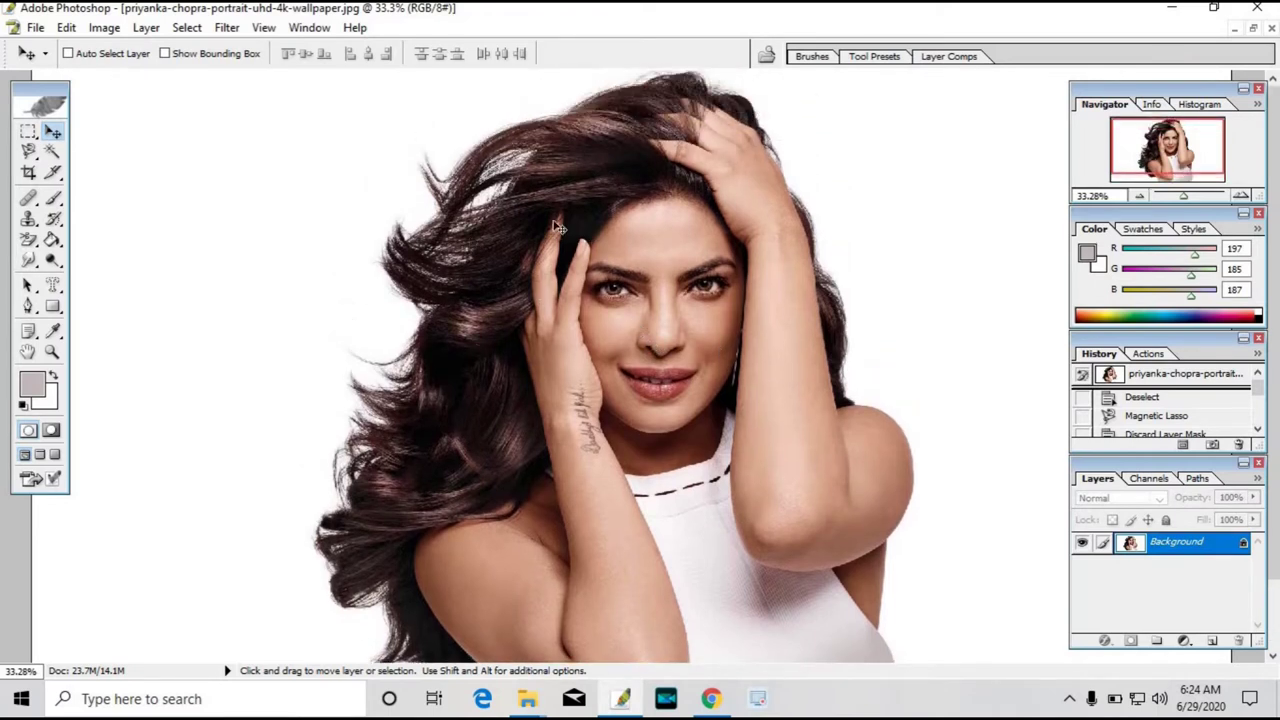
{"action": "scroll", "coordinate": [540, 225], "scroll_direction": "down", "scroll_amount": 2}
{"action": "scroll", "coordinate": [390, 202], "scroll_direction": "up", "scroll_amount": 5}
{"action": "scroll", "coordinate": [450, 170], "scroll_direction": "down", "scroll_amount": 4}
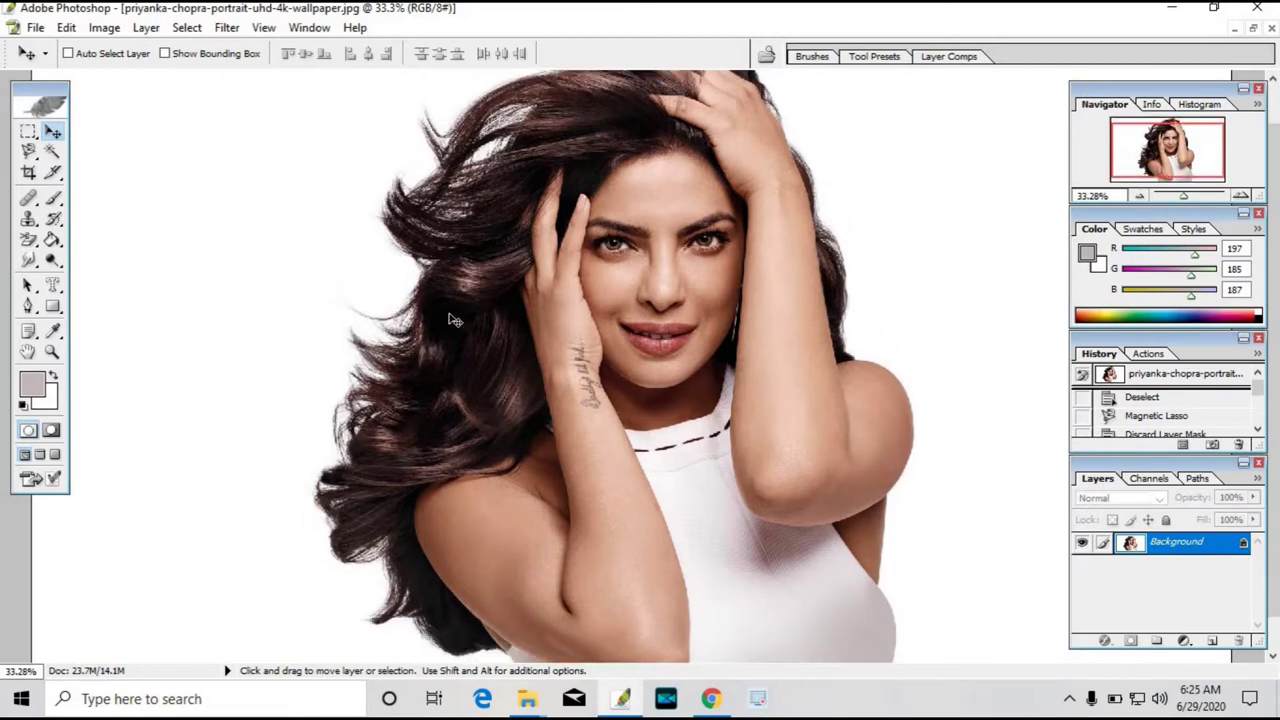
{"action": "scroll", "coordinate": [453, 327], "scroll_direction": "up", "scroll_amount": 1}
{"action": "scroll", "coordinate": [749, 343], "scroll_direction": "up", "scroll_amount": 1}
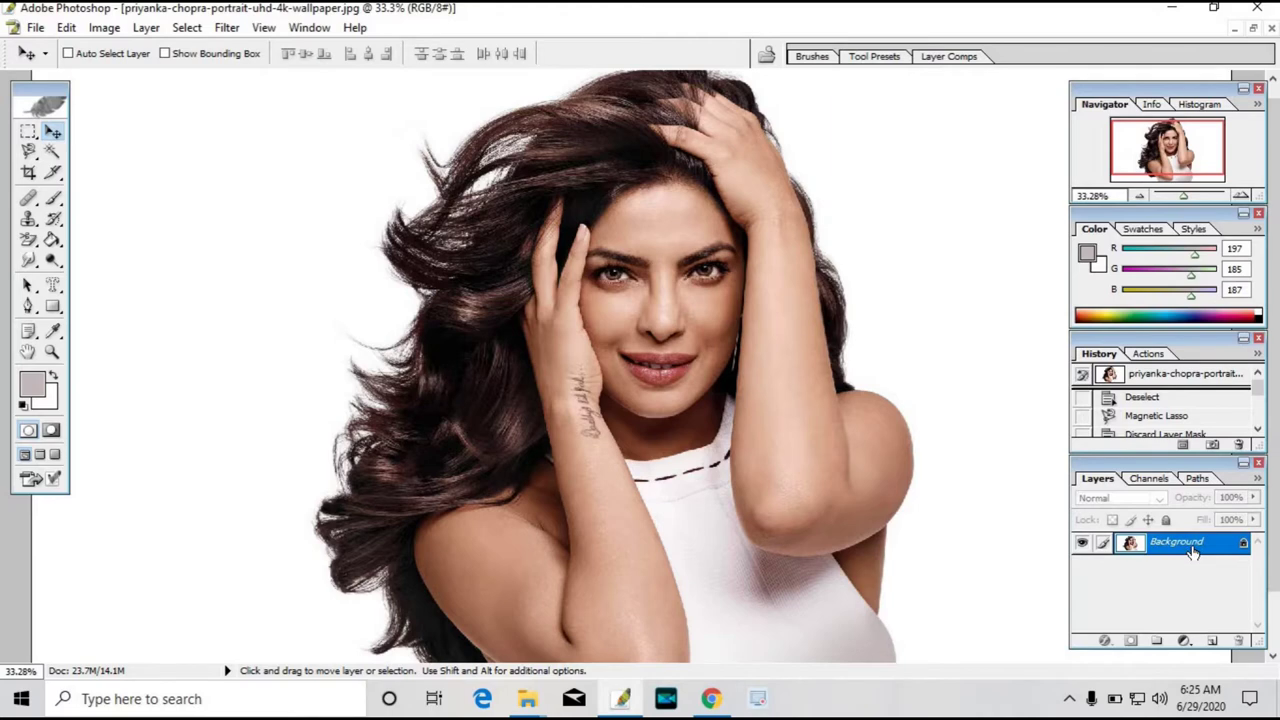
{"action": "mouse_move", "coordinate": [1140, 483]}
{"action": "left_mouse_down"}
{"action": "mouse_move", "coordinate": [1153, 483]}
{"action": "mouse_move", "coordinate": [1135, 482]}
{"action": "left_mouse_up"}
{"action": "left_click", "coordinate": [305, 28]}
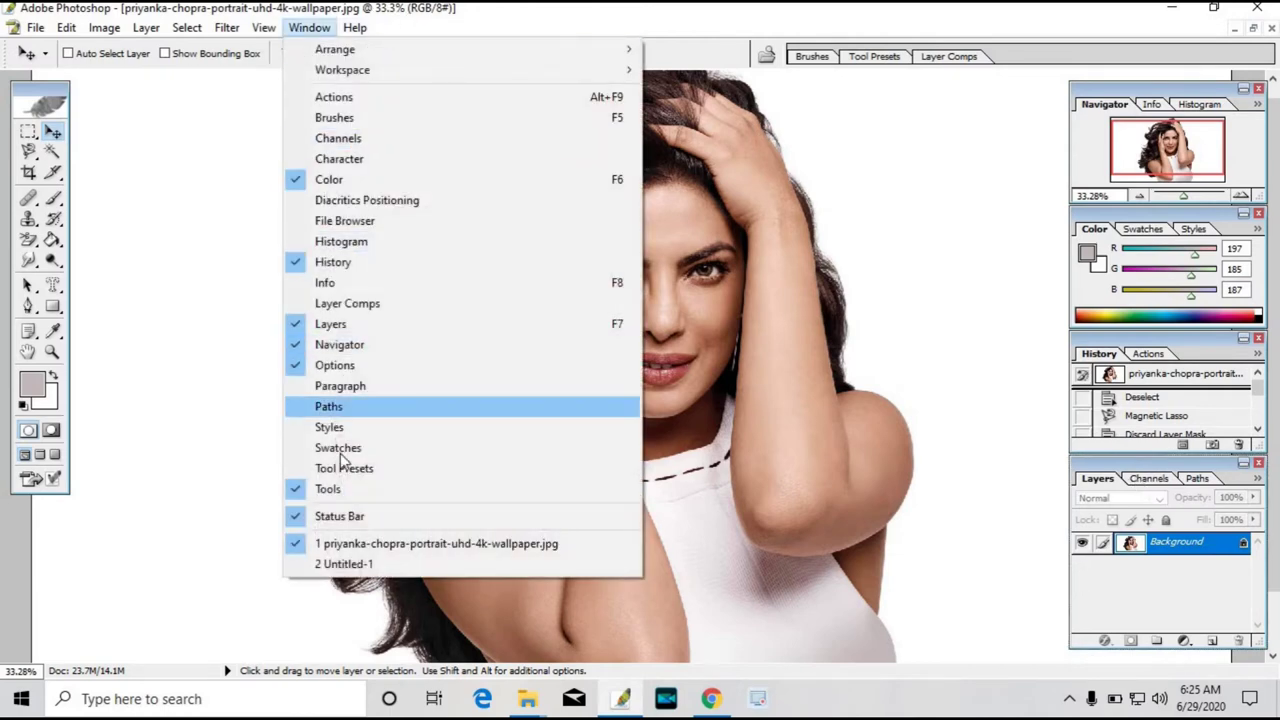
{"action": "left_click", "coordinate": [335, 324]}
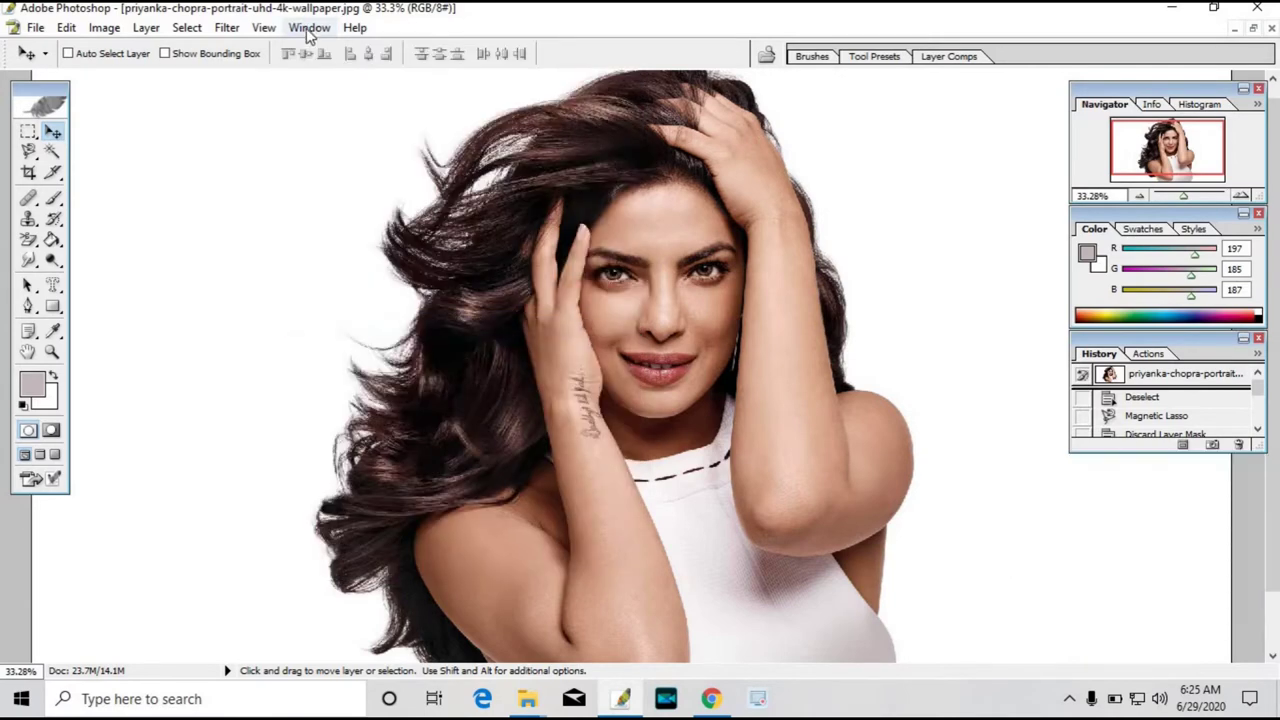
{"action": "left_click", "coordinate": [309, 27]}
{"action": "left_click", "coordinate": [332, 324]}
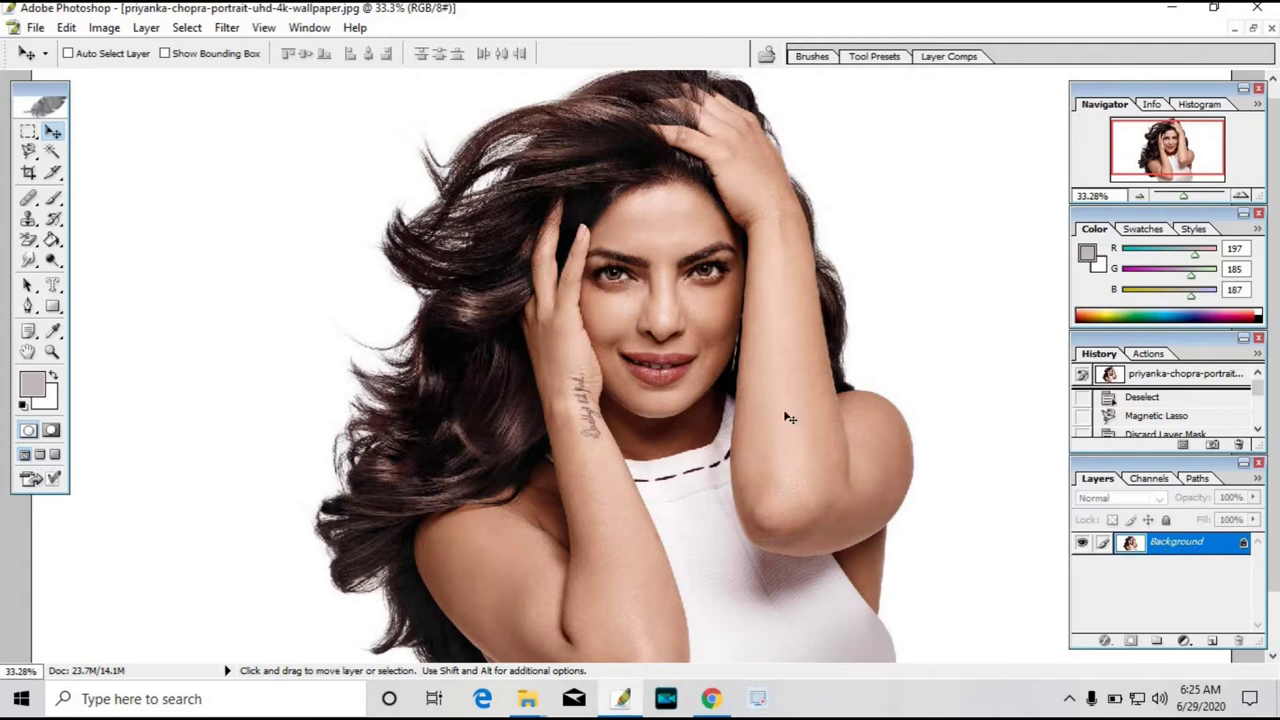
Step: Unlock the Background as Layer 0 and add a new empty Layer 1 beneath it
{"action": "double_click", "coordinate": [1178, 543]}
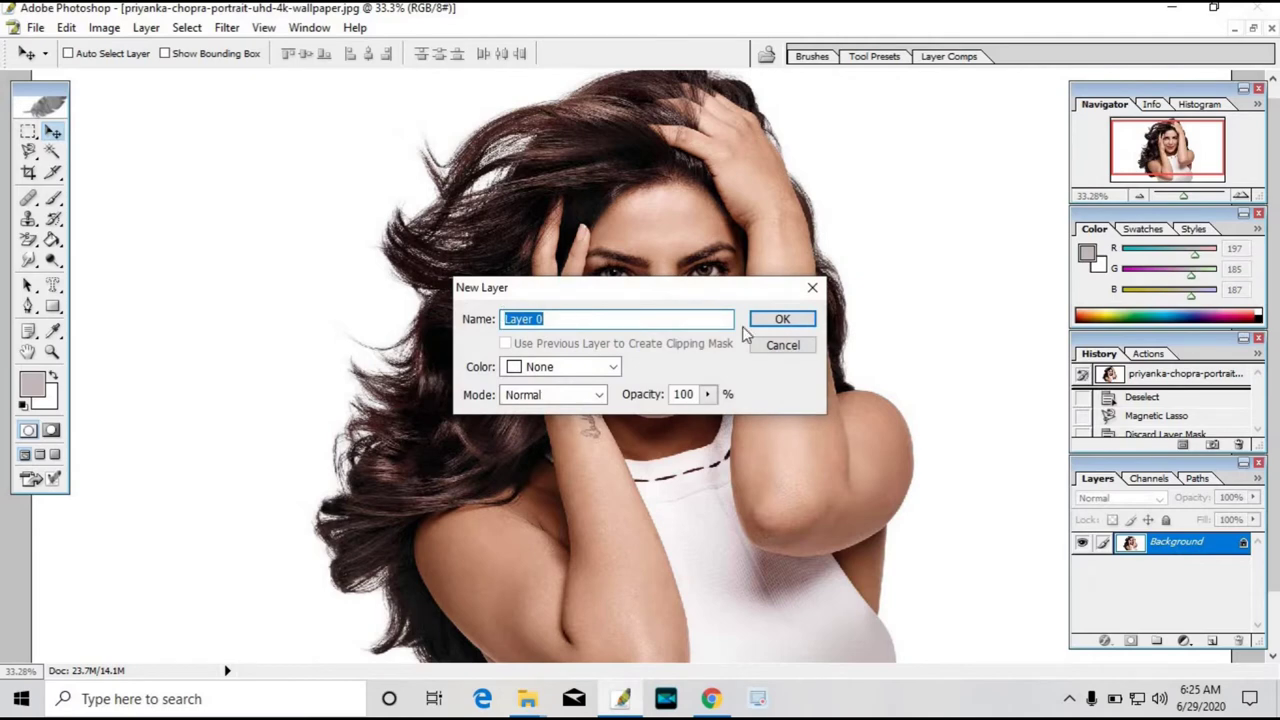
{"action": "left_click", "coordinate": [778, 320]}
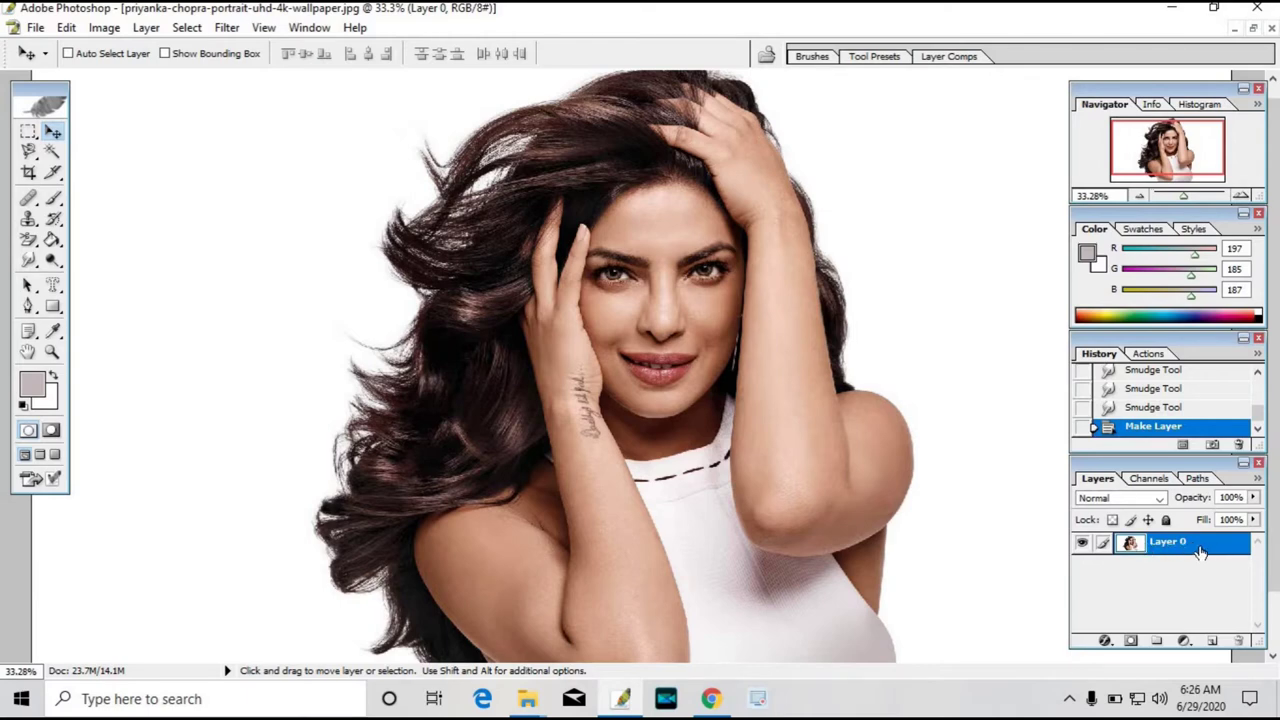
{"action": "left_click", "coordinate": [1213, 642]}
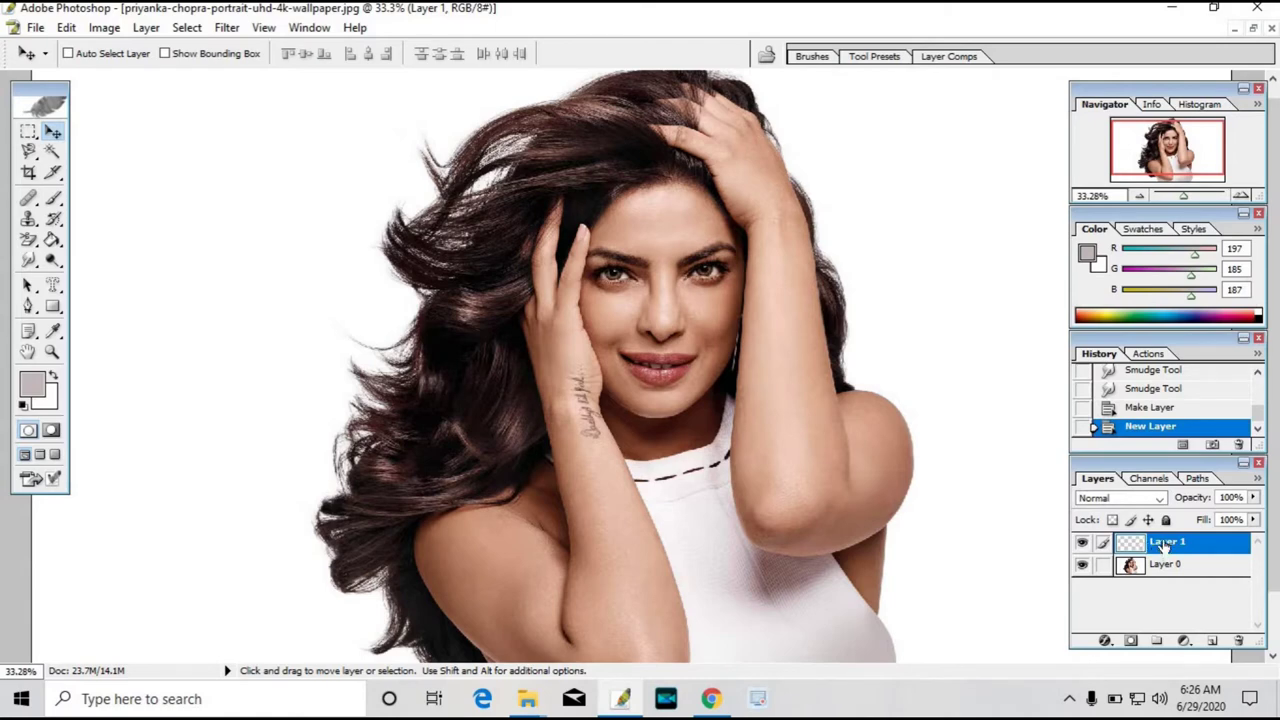
{"action": "left_click_drag", "start_coordinate": [1163, 548], "coordinate": [1161, 585]}
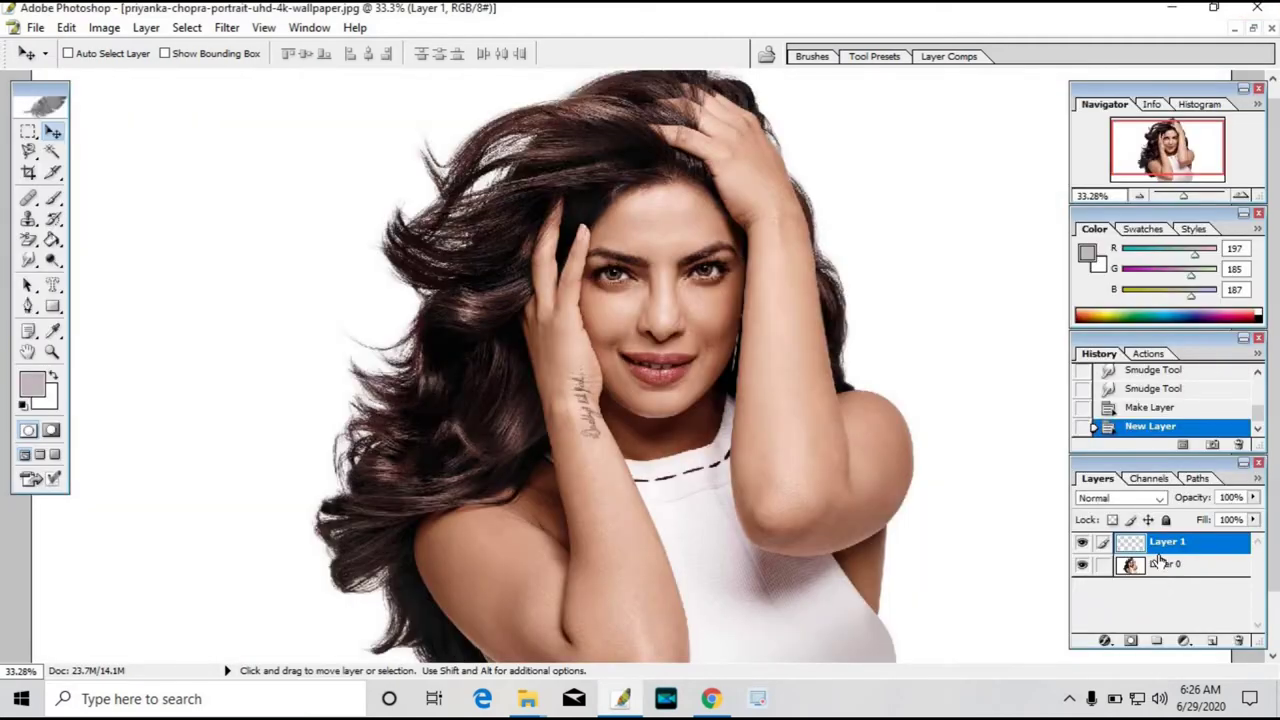
{"action": "mouse_move", "coordinate": [1161, 585]}
{"action": "left_mouse_down"}
{"action": "mouse_move", "coordinate": [1162, 553]}
{"action": "mouse_move", "coordinate": [1162, 582]}
{"action": "left_mouse_up"}
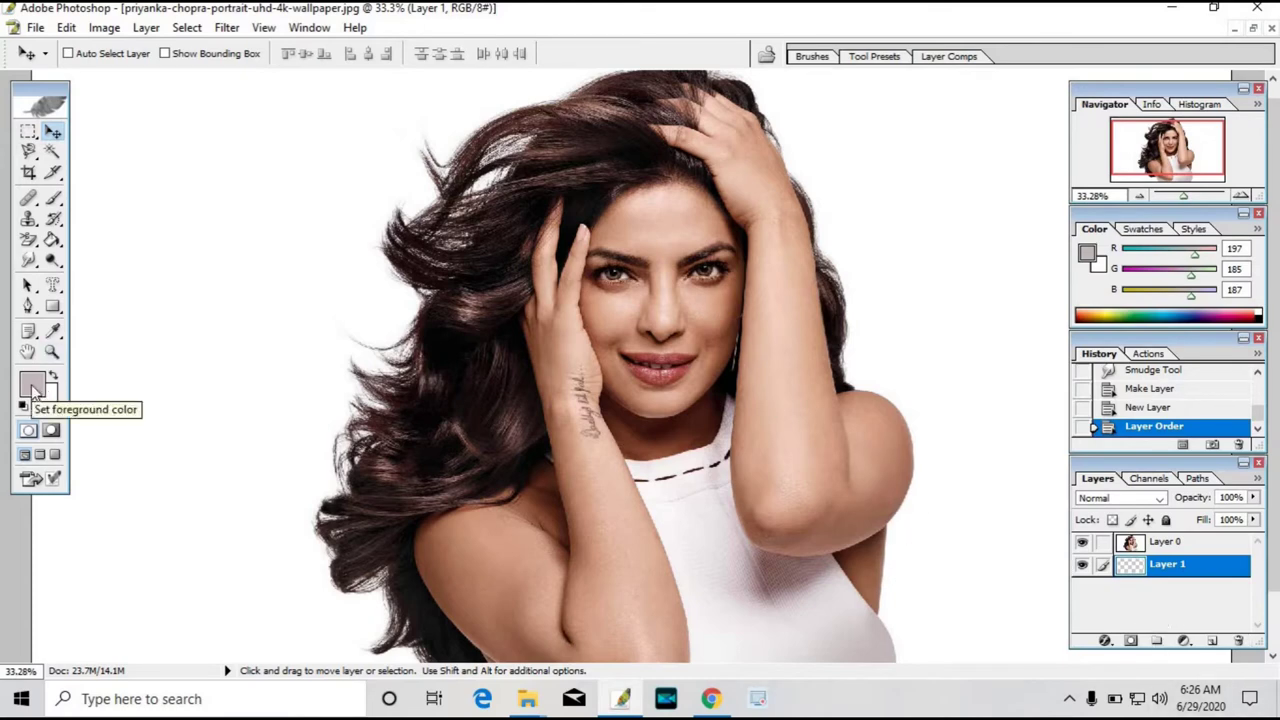
Step: Set the foreground colour to bright blue 2400FF
{"action": "left_click", "coordinate": [33, 385]}
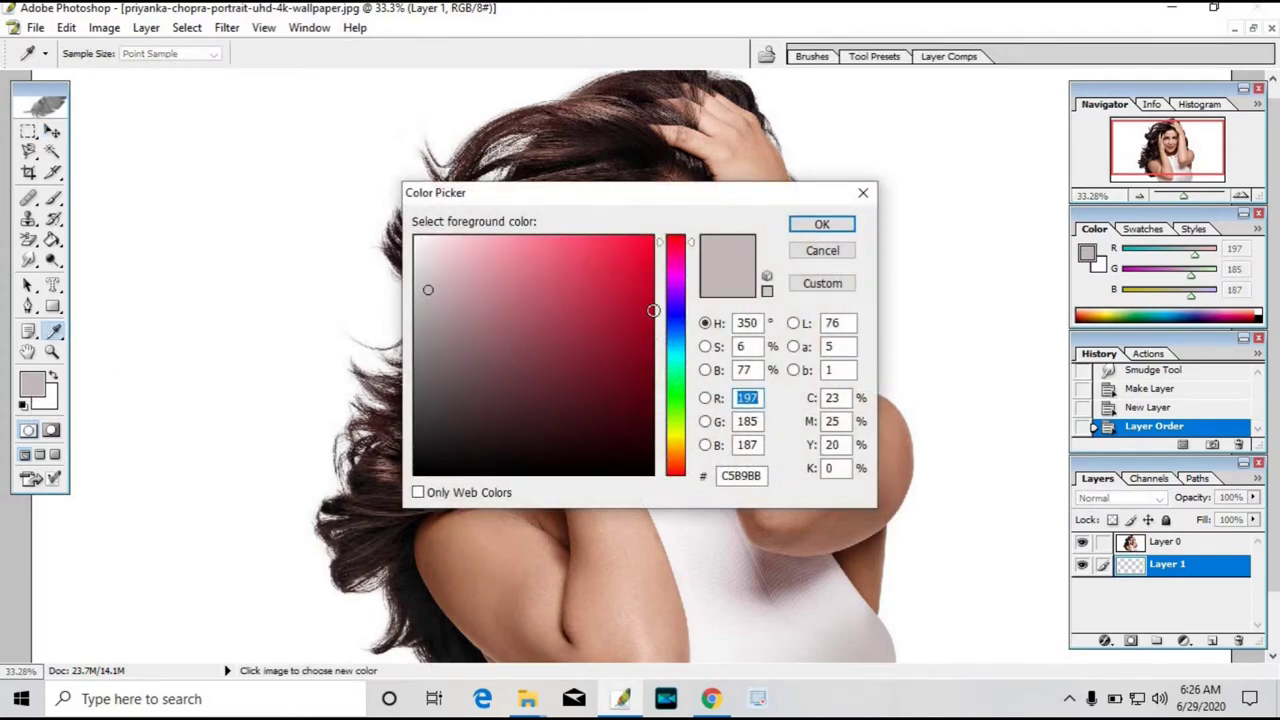
{"action": "left_click", "coordinate": [675, 313]}
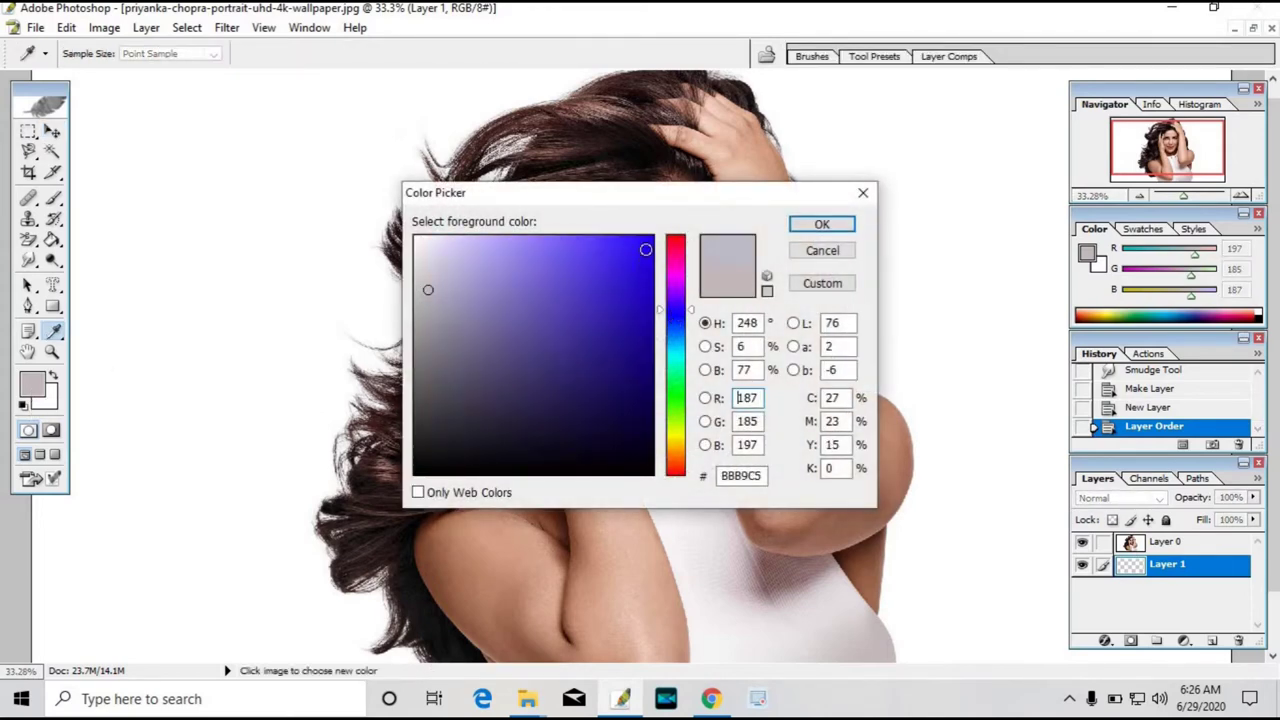
{"action": "left_click_drag", "start_coordinate": [646, 243], "coordinate": [653, 235]}
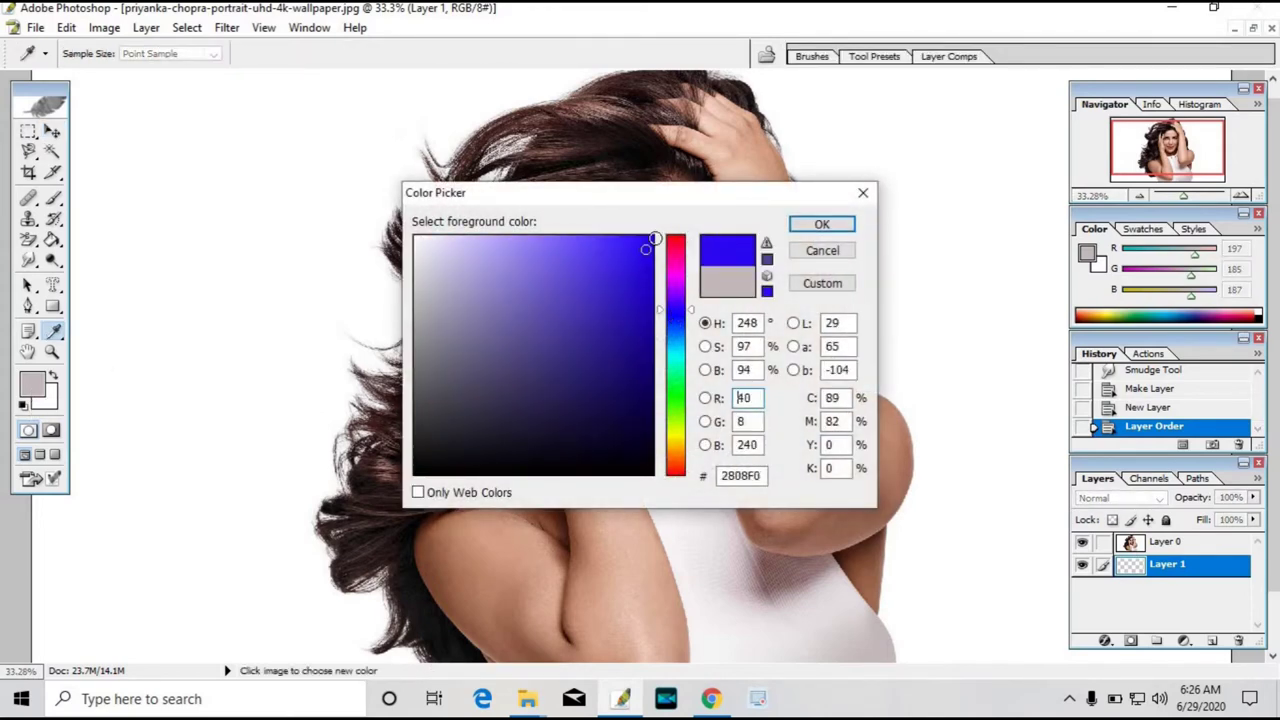
{"action": "left_click", "coordinate": [821, 224]}
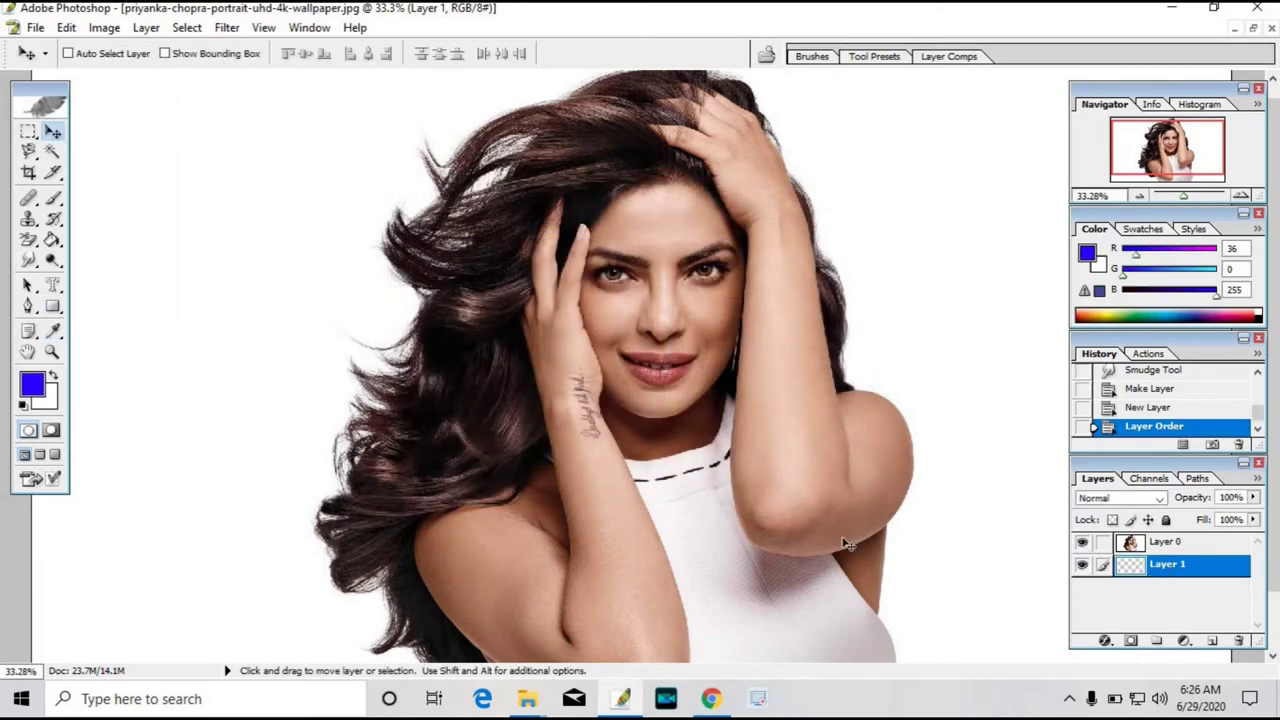
Step: Fill Layer 1 with solid blue using the Paint Bucket Tool
{"action": "left_click", "coordinate": [53, 240]}
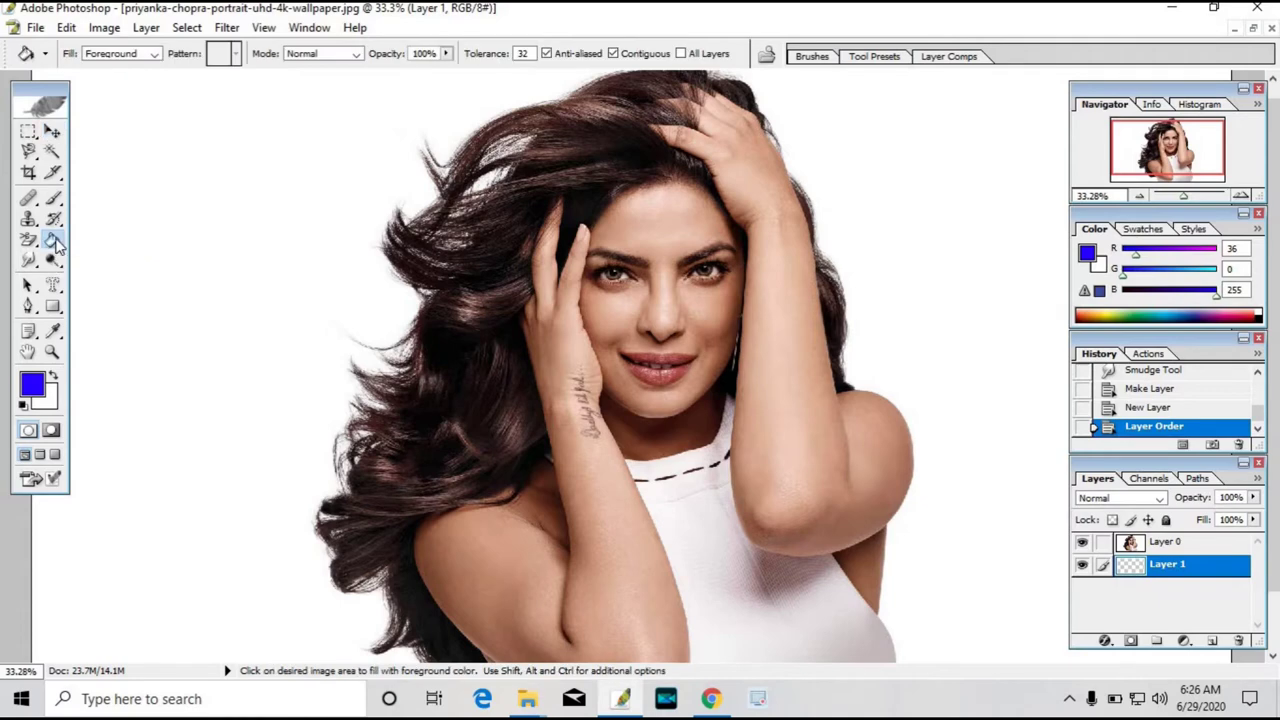
{"action": "left_click", "coordinate": [257, 240]}
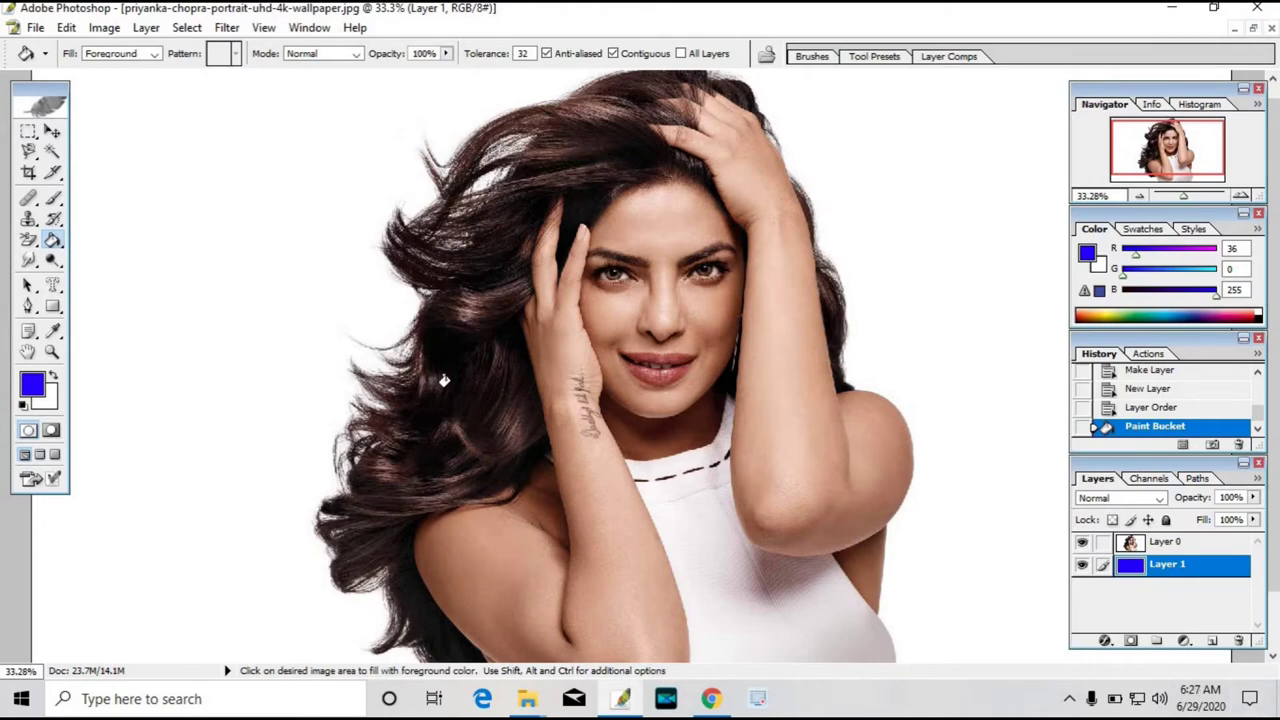
{"action": "scroll", "coordinate": [780, 430], "scroll_direction": "up", "scroll_amount": 1}
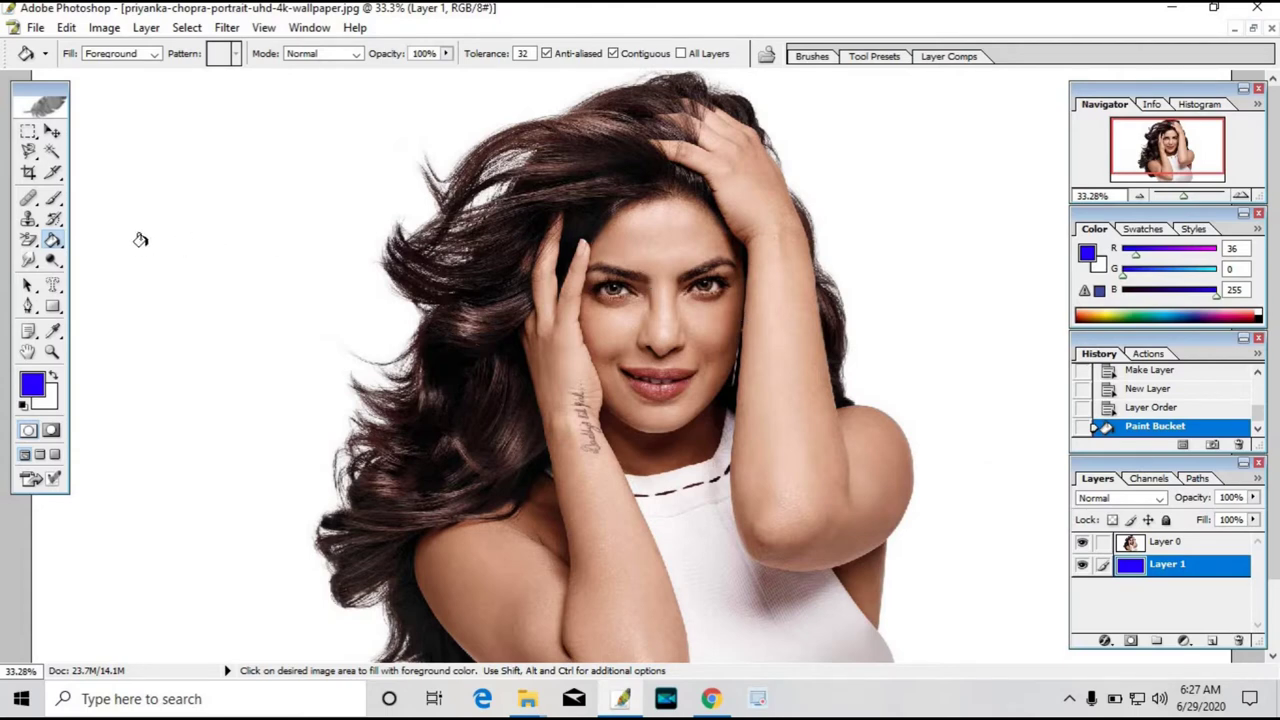
{"action": "left_click", "coordinate": [30, 245]}
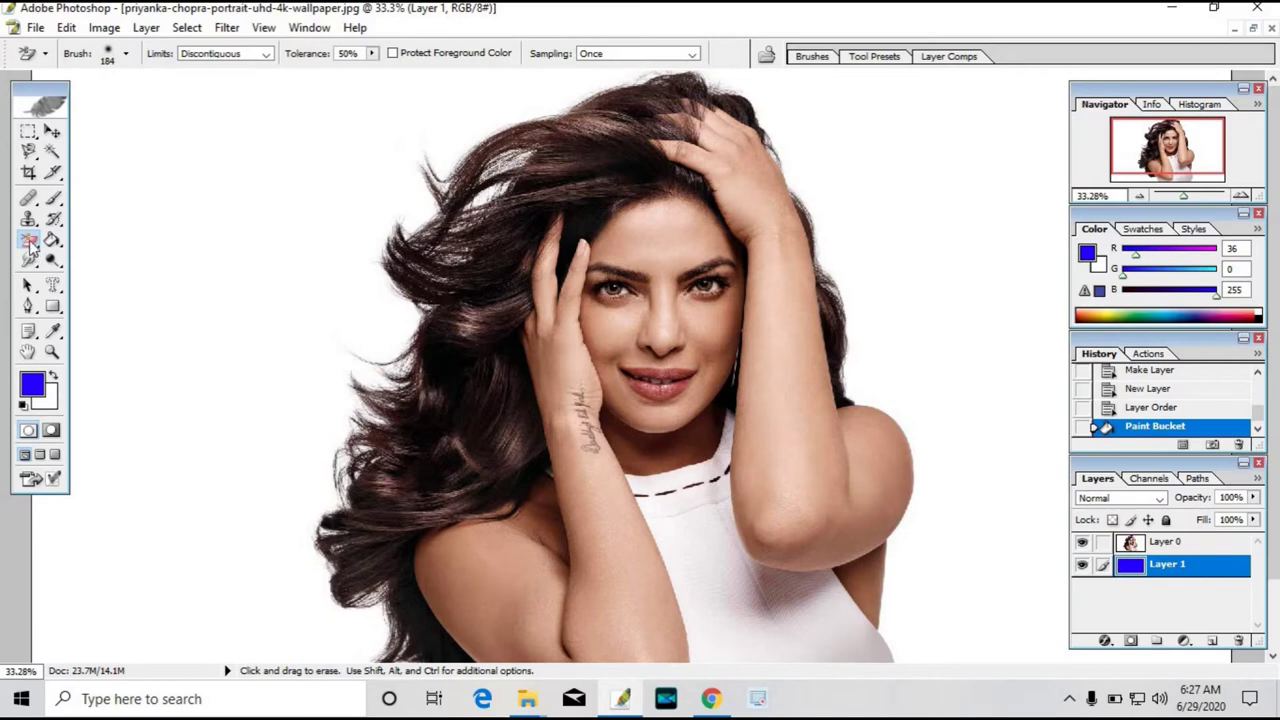
Step: Set the Background Eraser to Discontiguous limits, Sampling Once, and Protect Foreground Color off
{"action": "left_click", "coordinate": [30, 242]}
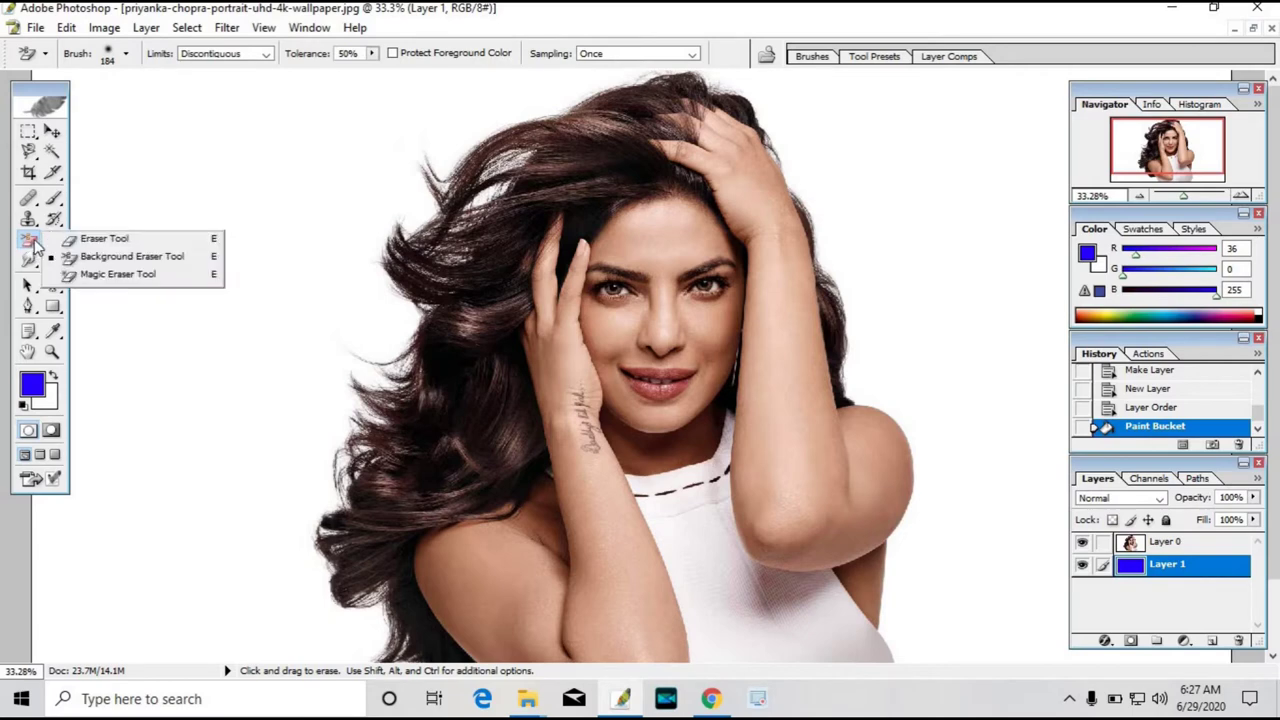
{"action": "left_click", "coordinate": [104, 258]}
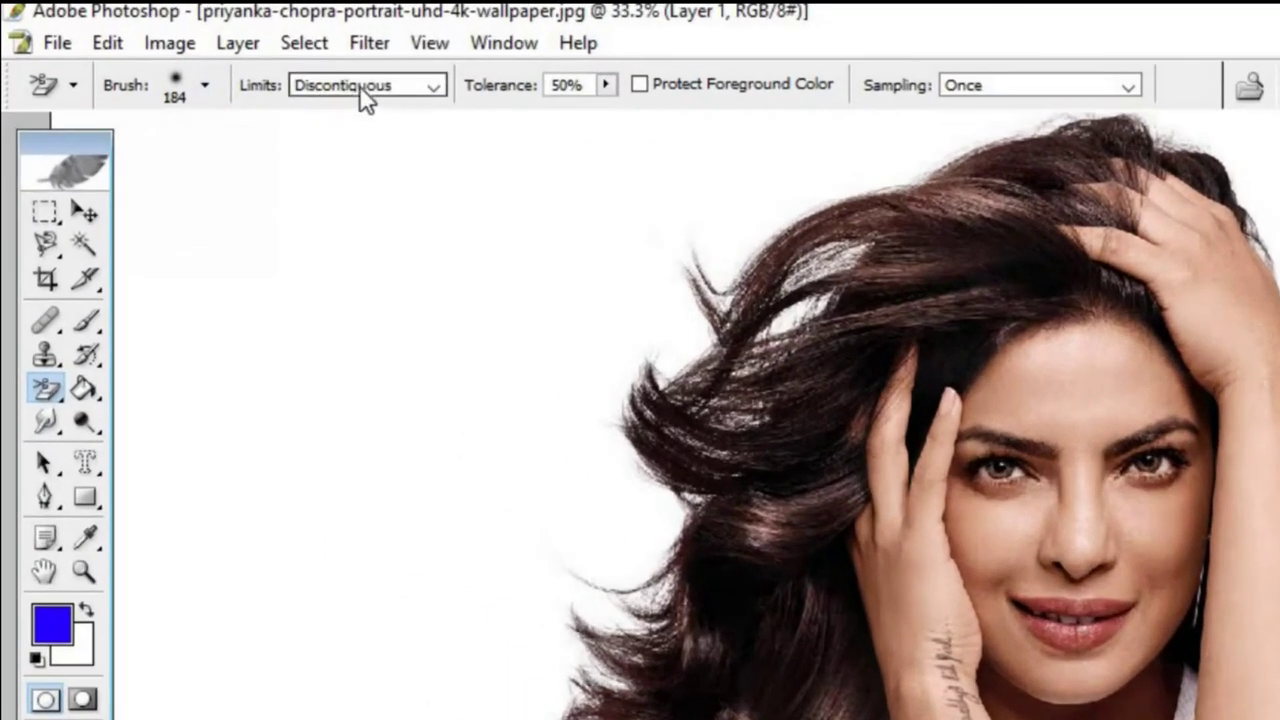
{"action": "left_click", "coordinate": [413, 87]}
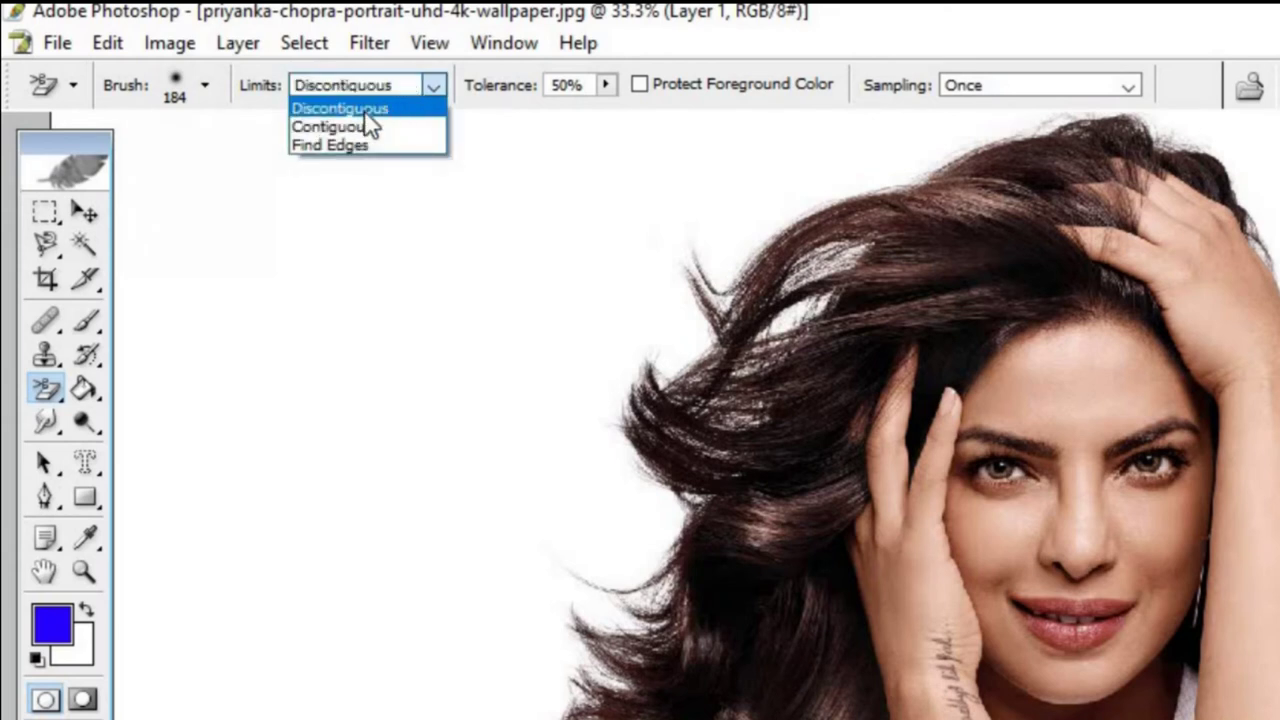
{"action": "left_click", "coordinate": [365, 112]}
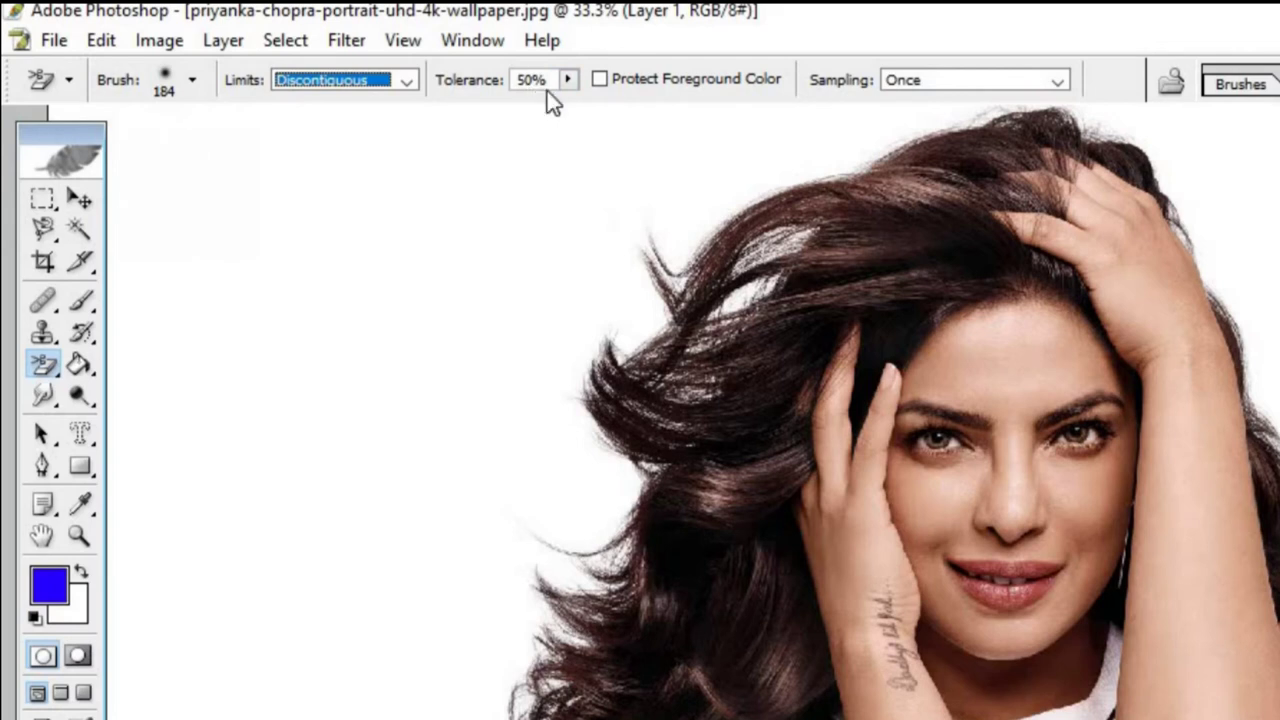
{"action": "left_click", "coordinate": [598, 82]}
{"action": "left_click", "coordinate": [1006, 81]}
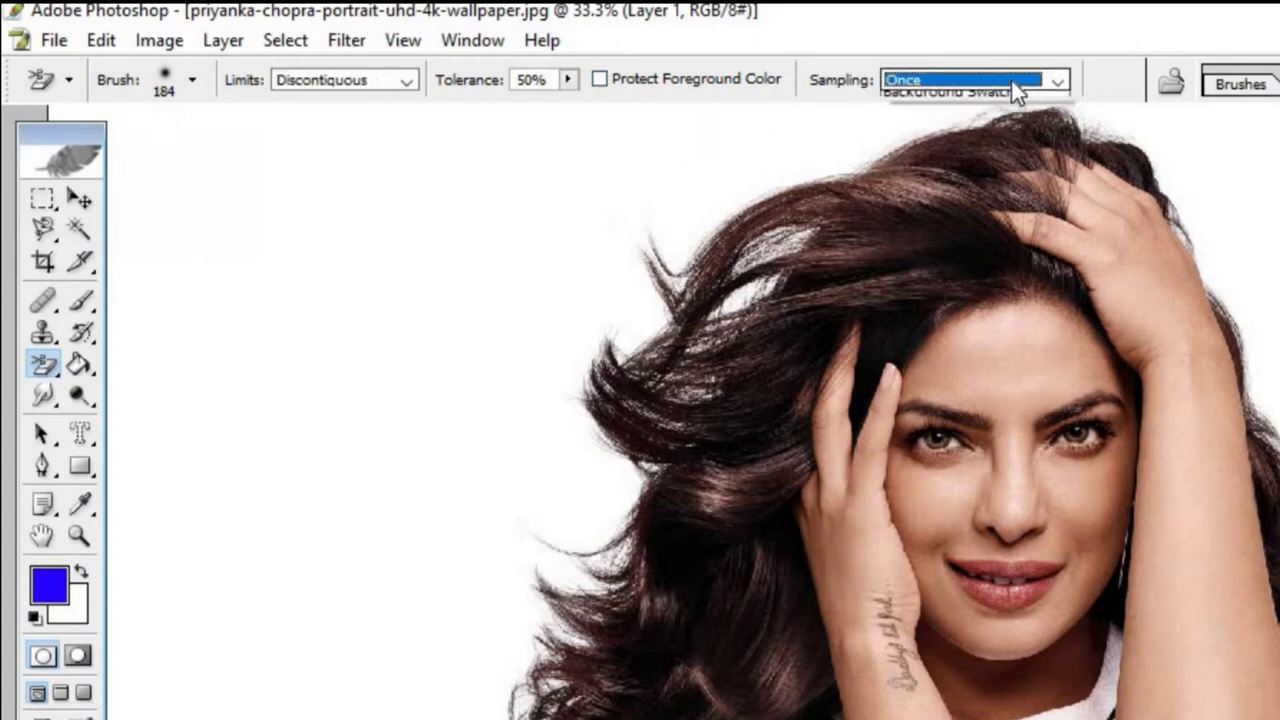
{"action": "left_click", "coordinate": [900, 118]}
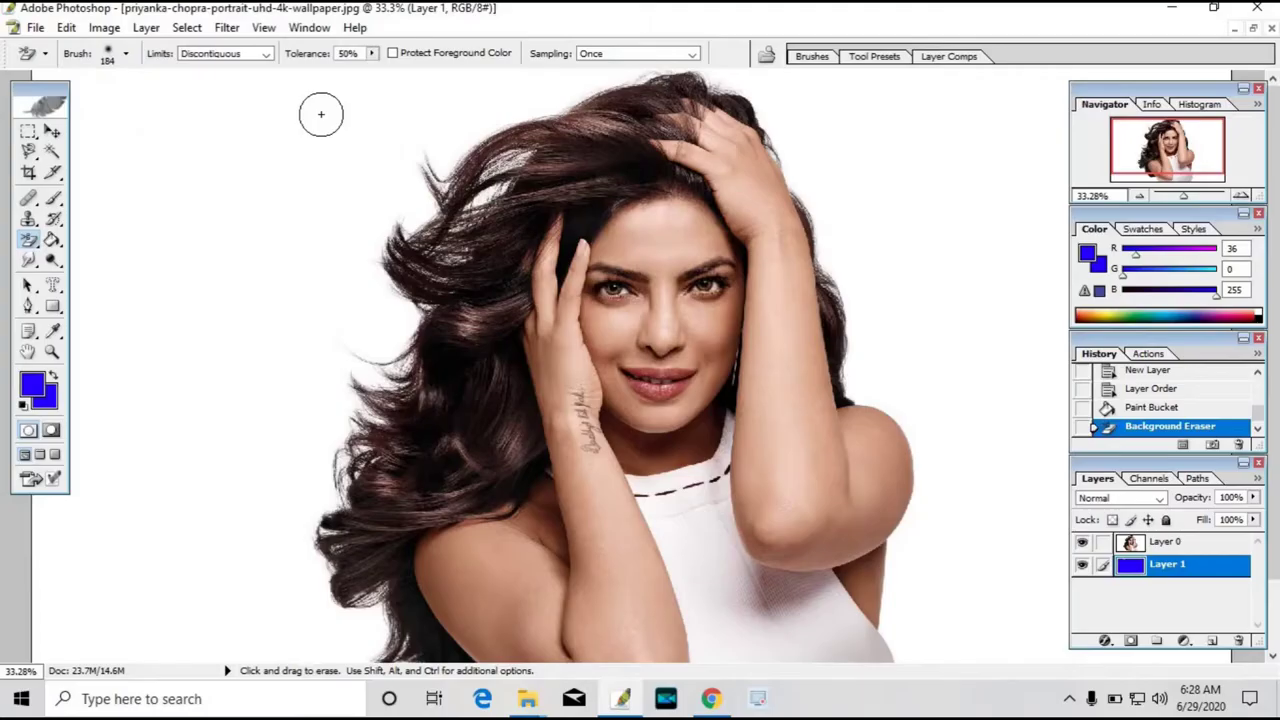
{"action": "right_click", "coordinate": [320, 113]}
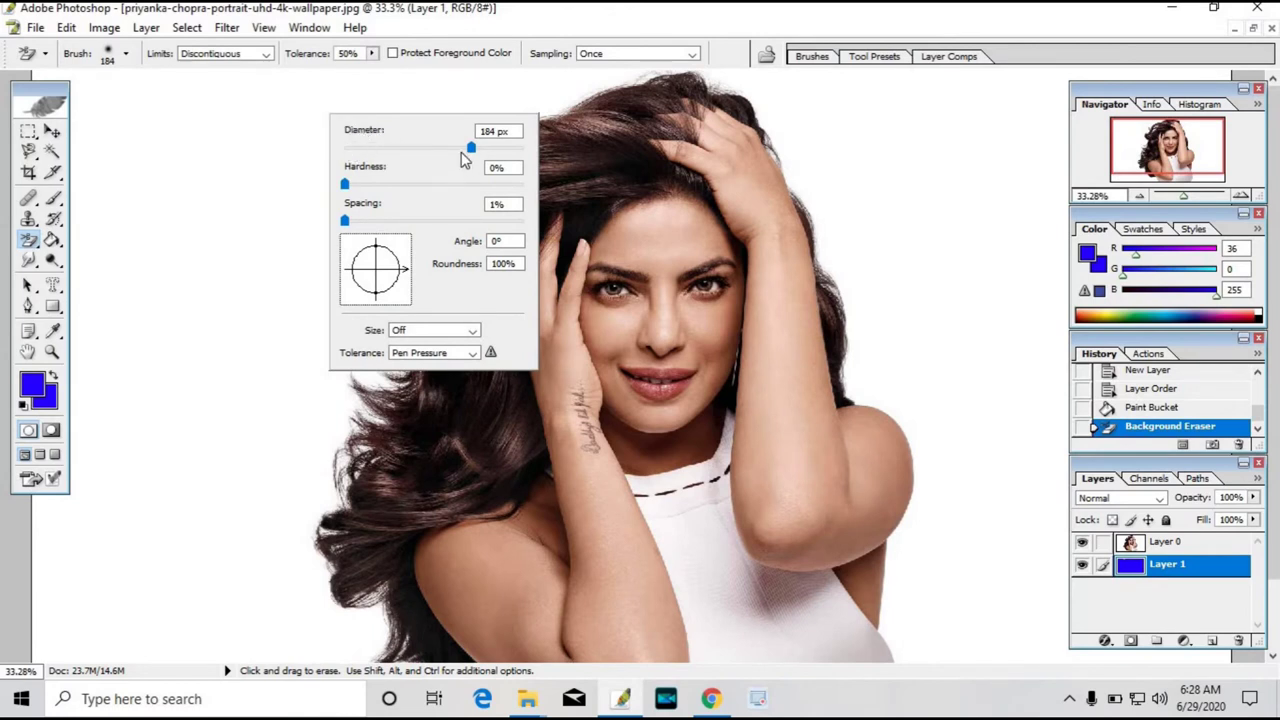
Step: Shrink the Background Eraser brush from 184 px to about 100 px with 1% spacing
{"action": "left_click", "coordinate": [345, 184]}
{"action": "left_click", "coordinate": [345, 220]}
{"action": "left_click", "coordinate": [345, 221]}
{"action": "left_click_drag", "start_coordinate": [472, 148], "coordinate": [456, 150]}
{"action": "left_click_drag", "start_coordinate": [453, 144], "coordinate": [430, 145]}
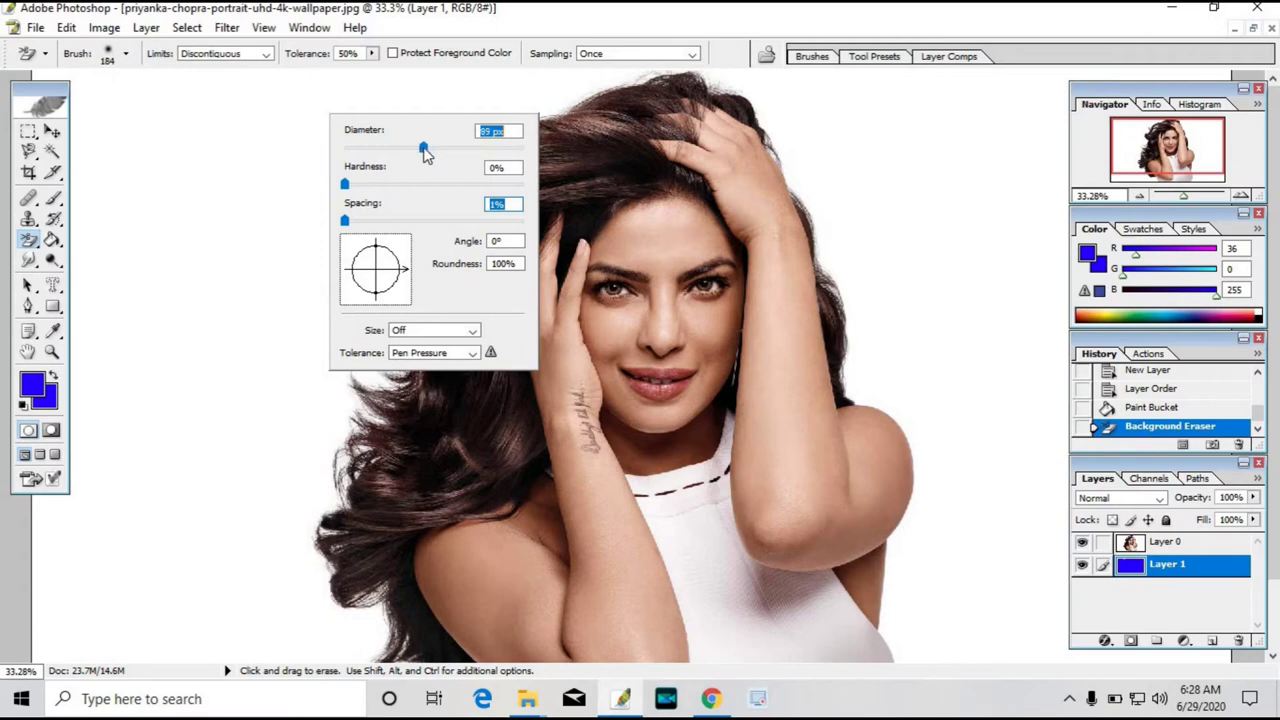
{"action": "left_click_drag", "start_coordinate": [431, 156], "coordinate": [441, 156]}
Step: Rename Layer 0 to 'photo'
{"action": "left_click", "coordinate": [1160, 545]}
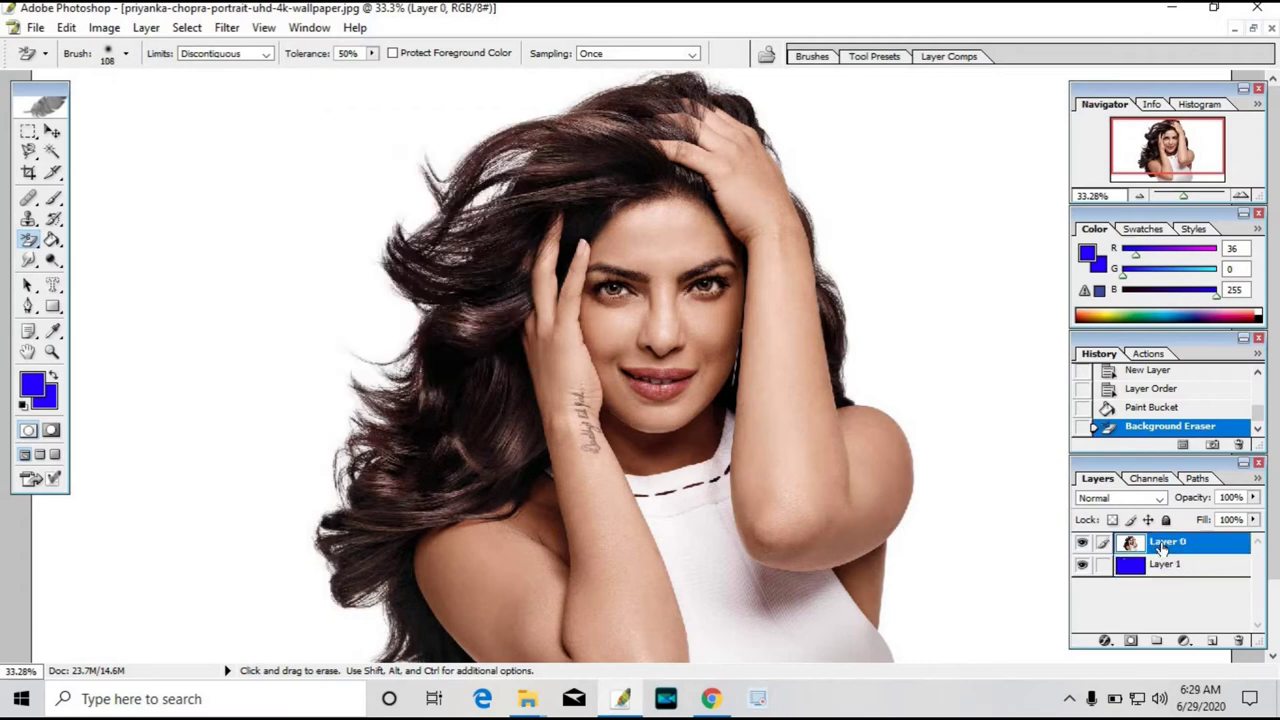
{"action": "double_click", "coordinate": [1162, 543]}
{"action": "type", "text": "photo"}
{"action": "key", "text": "Return"}
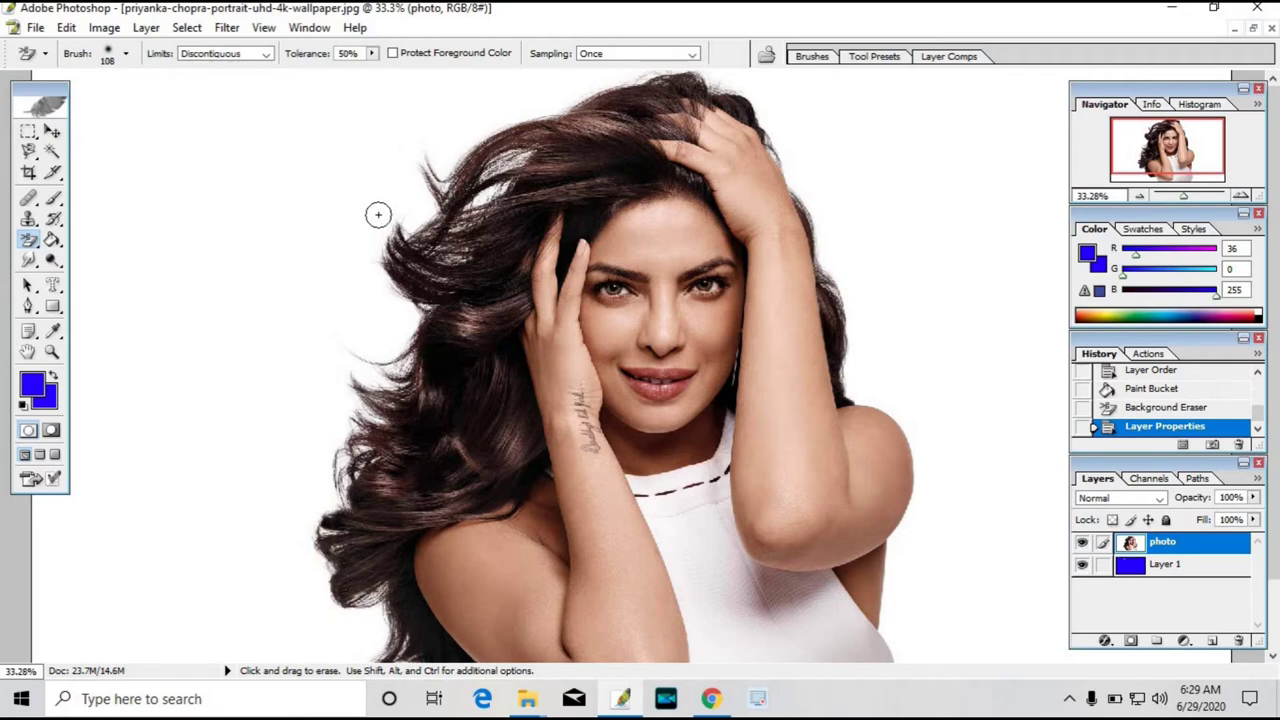
Step: Zoom the portrait to 66.7% and pan to the hair beside the raised arm
{"action": "key", "text": "ctrl"}
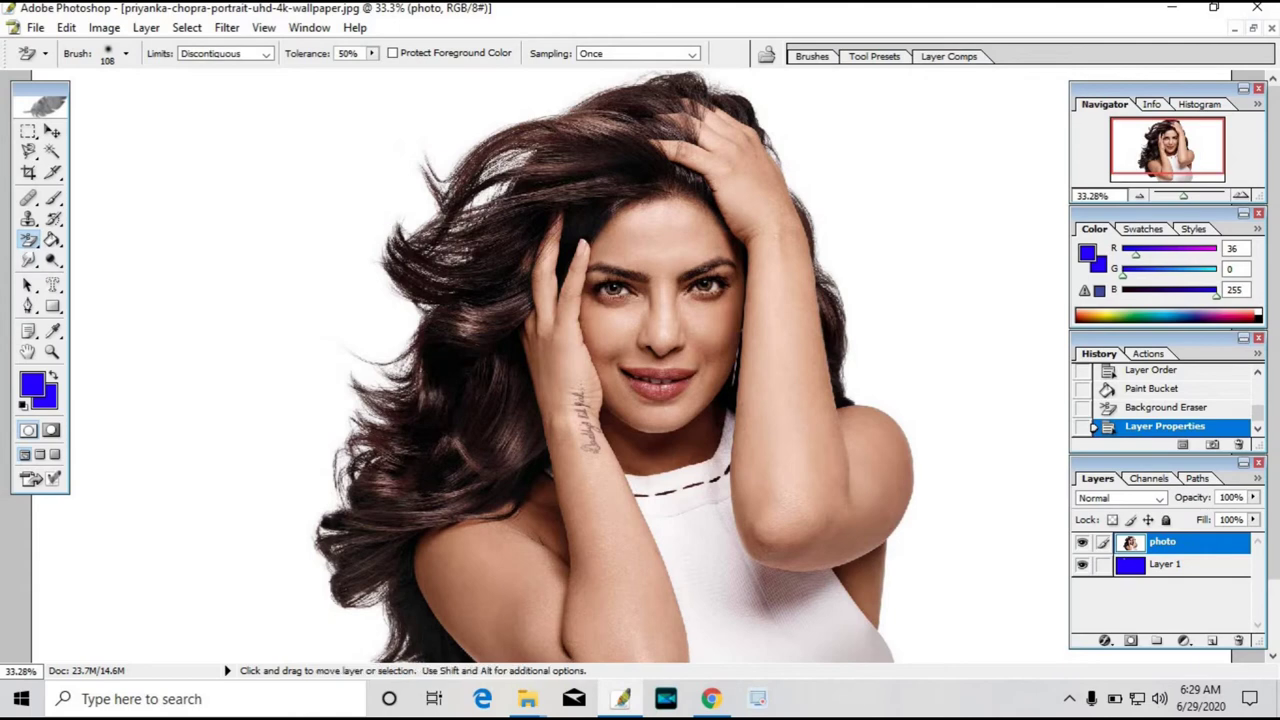
{"action": "key", "text": "ctrl+plus"}
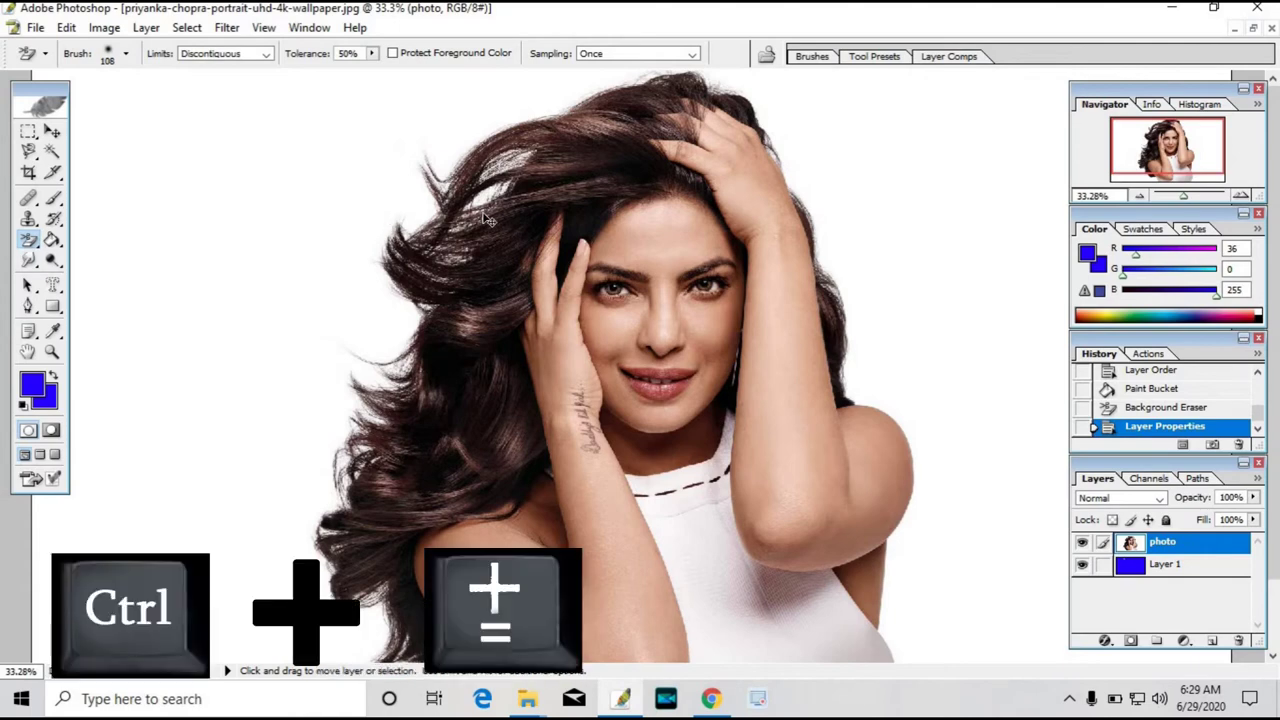
{"action": "key", "text": "ctrl+plus"}
{"action": "key", "text": "ctrl+plus"}
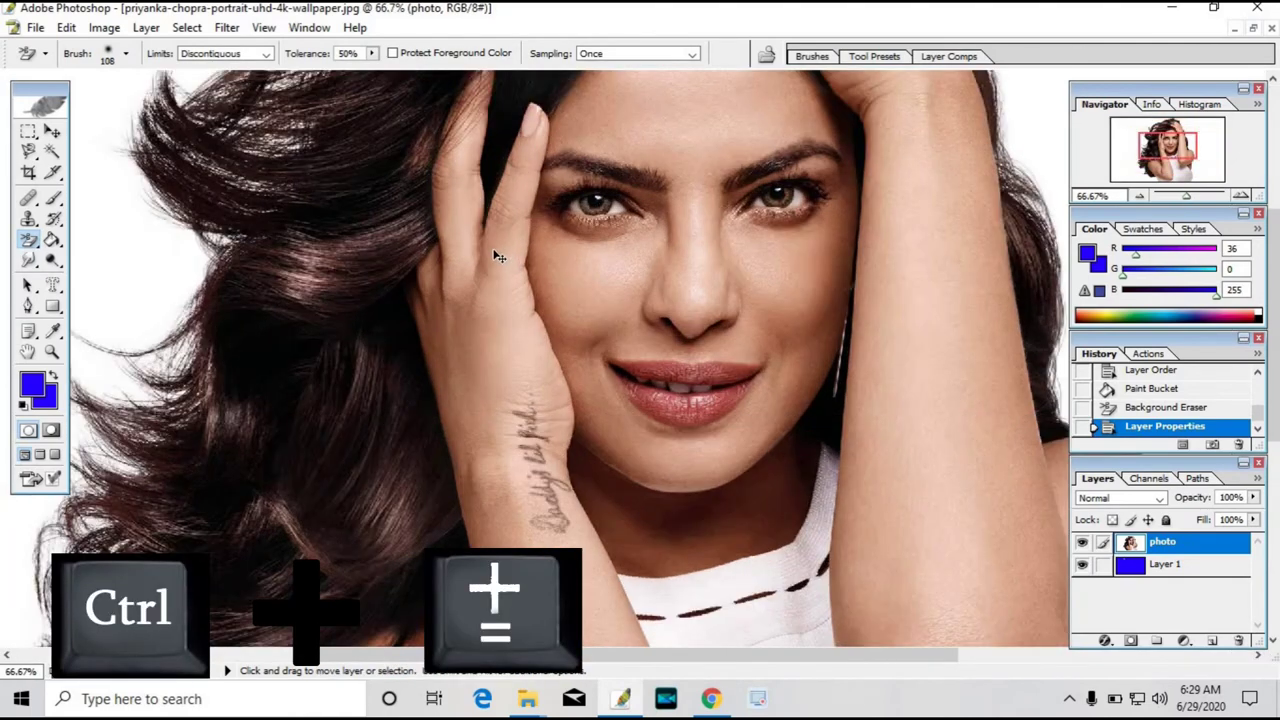
{"action": "key", "text": "ctrl+plus"}
{"action": "key", "text": "ctrl+minus"}
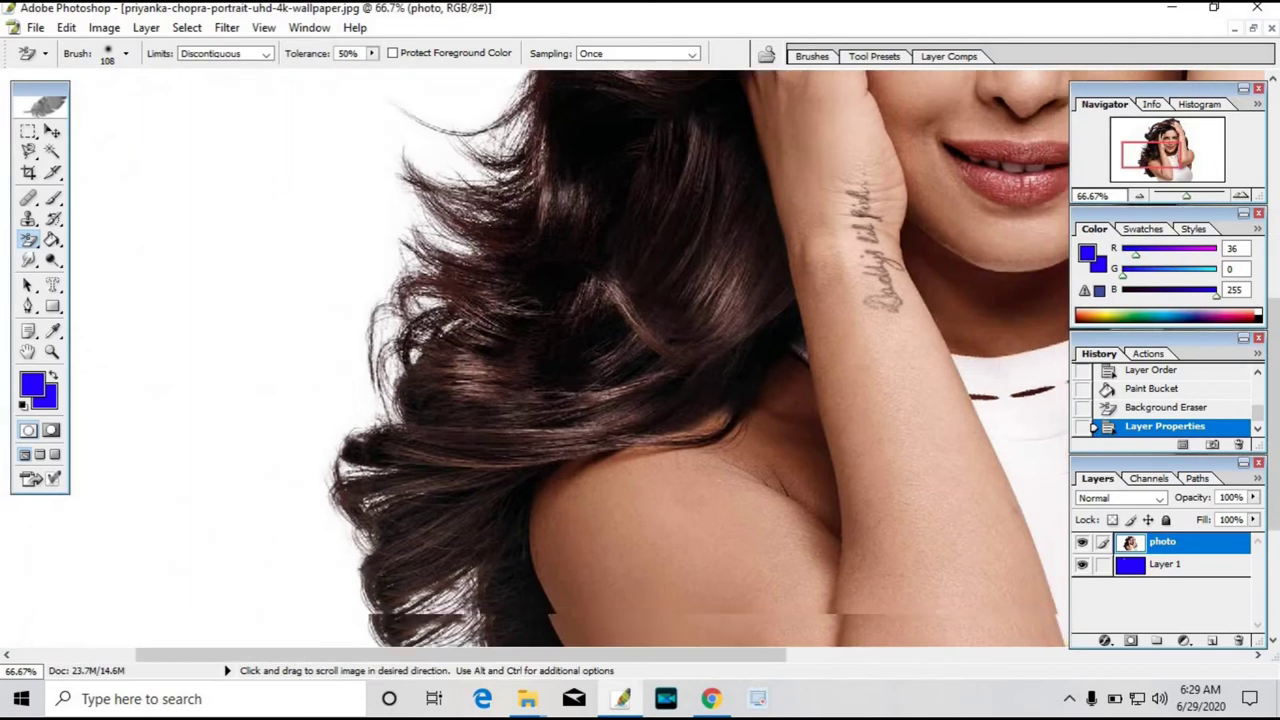
{"action": "mouse_move", "coordinate": [345, 450]}
{"action": "left_mouse_down"}
{"action": "mouse_move", "coordinate": [345, 107]}
{"action": "mouse_move", "coordinate": [365, 107]}
{"action": "left_mouse_up"}
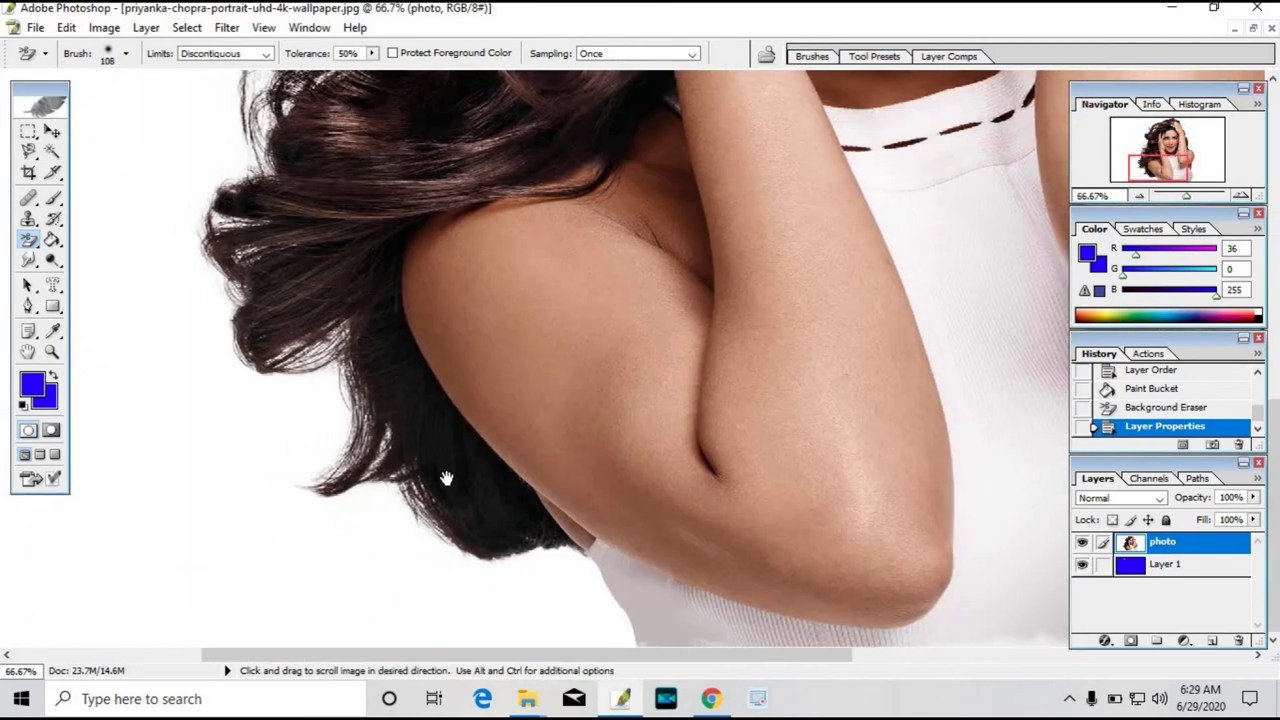
{"action": "left_click_drag", "start_coordinate": [346, 386], "coordinate": [371, 411]}
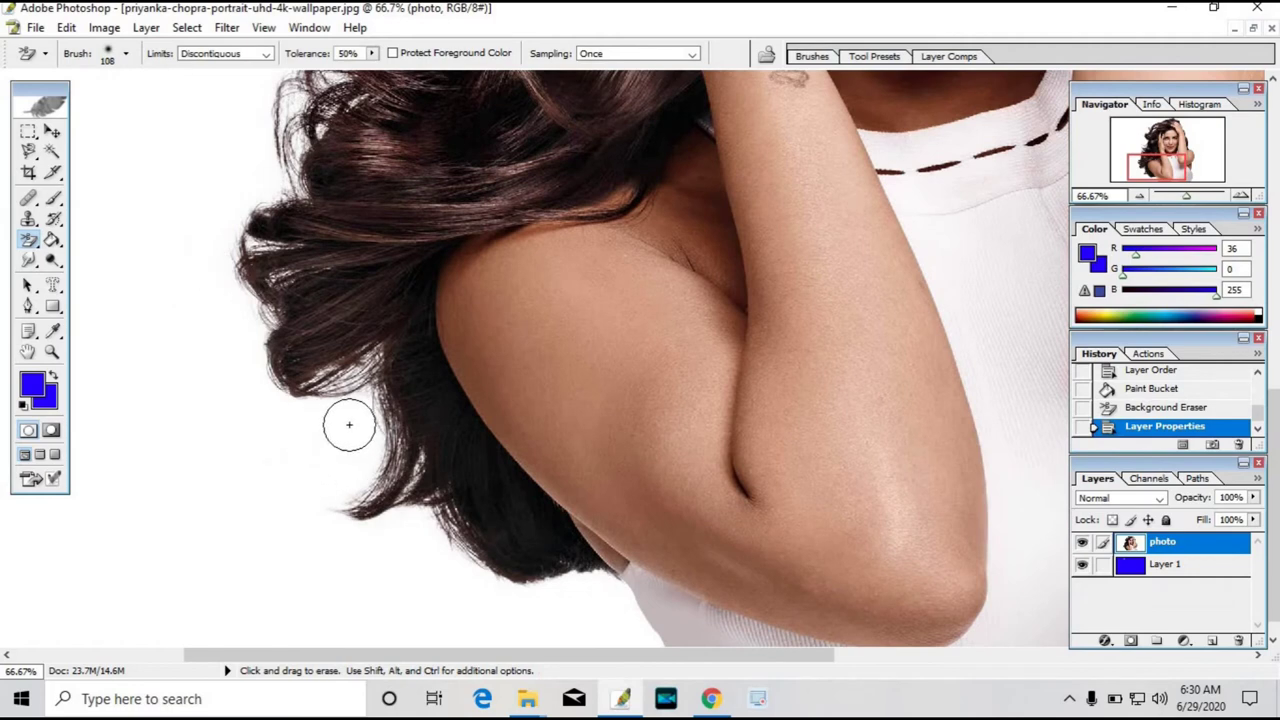
Step: Erase the white backdrop along the left and top hair edges with the Background Eraser
{"action": "mouse_move", "coordinate": [349, 420]}
{"action": "left_mouse_down"}
{"action": "mouse_move", "coordinate": [345, 400]}
{"action": "mouse_move", "coordinate": [310, 415]}
{"action": "mouse_move", "coordinate": [235, 335]}
{"action": "mouse_move", "coordinate": [225, 245]}
{"action": "mouse_move", "coordinate": [255, 195]}
{"action": "mouse_move", "coordinate": [265, 135]}
{"action": "mouse_move", "coordinate": [194, 94]}
{"action": "mouse_move", "coordinate": [271, 384]}
{"action": "left_mouse_up"}
{"action": "key", "text": "space"}
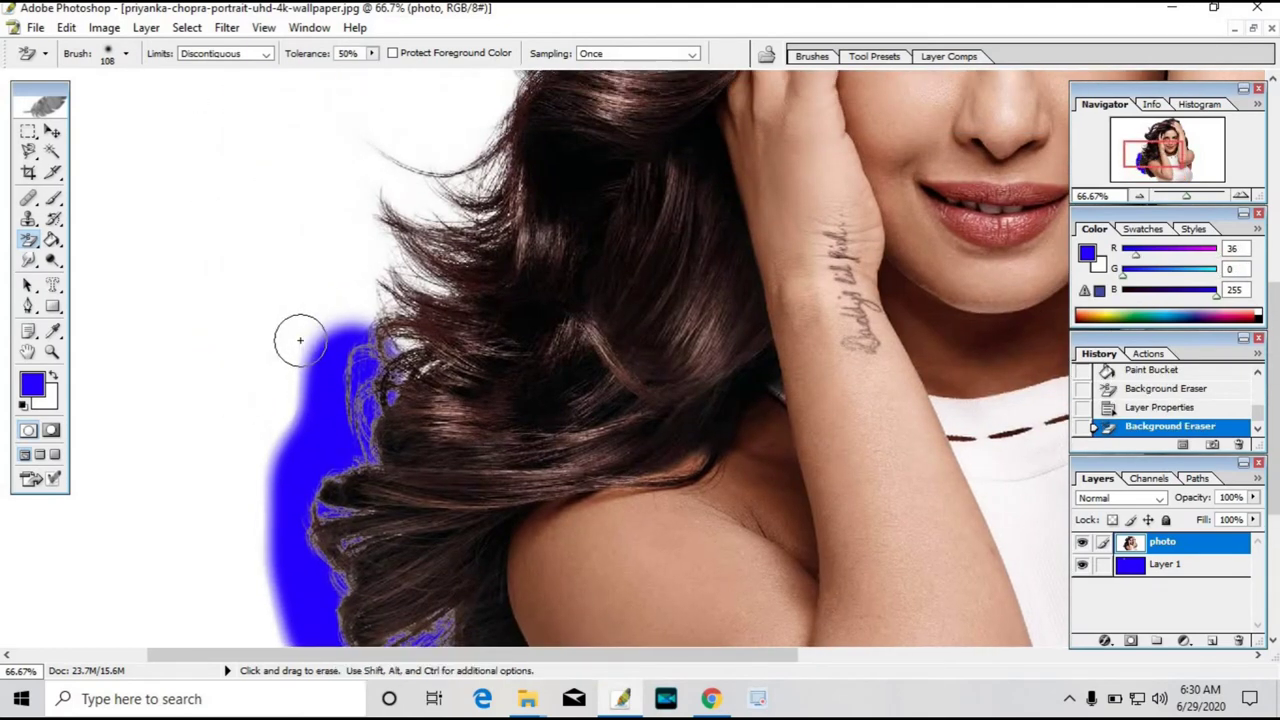
{"action": "mouse_move", "coordinate": [295, 318]}
{"action": "left_mouse_down"}
{"action": "mouse_move", "coordinate": [243, 374]}
{"action": "mouse_move", "coordinate": [329, 283]}
{"action": "mouse_move", "coordinate": [410, 320]}
{"action": "mouse_move", "coordinate": [420, 240]}
{"action": "mouse_move", "coordinate": [455, 200]}
{"action": "mouse_move", "coordinate": [502, 95]}
{"action": "left_mouse_up"}
{"action": "scroll", "coordinate": [466, 286], "scroll_direction": "up", "scroll_amount": 5}
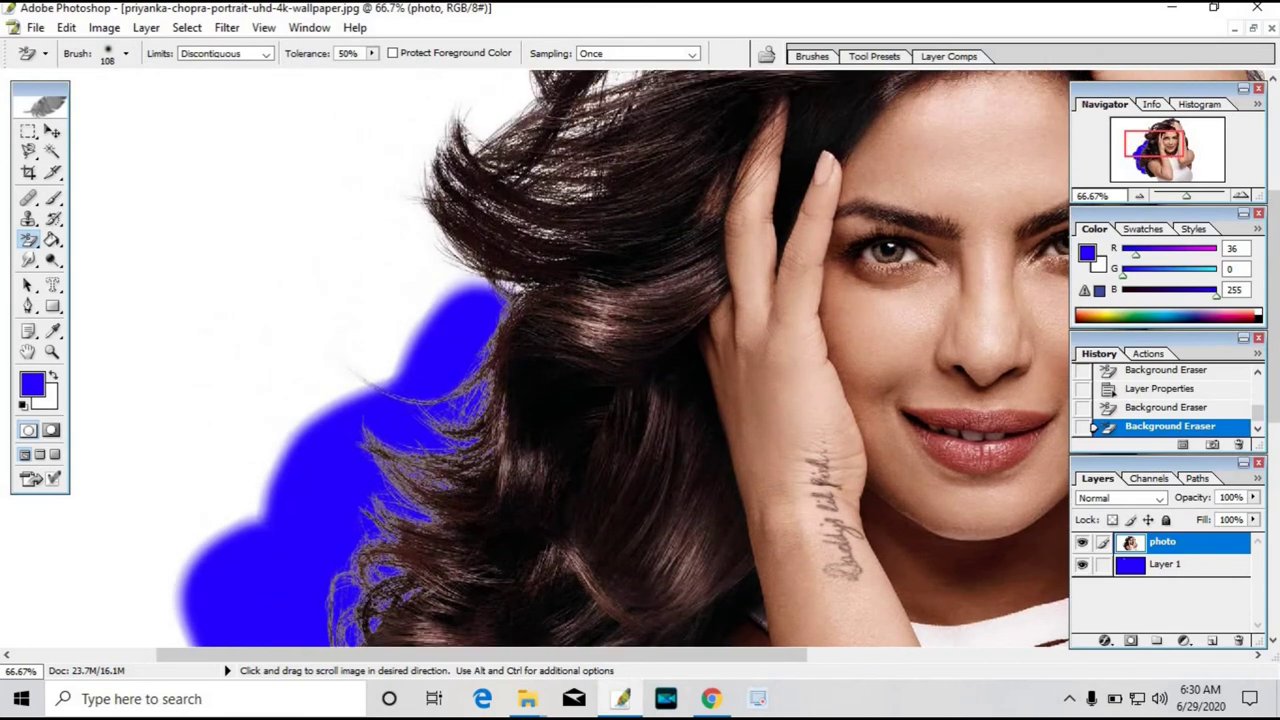
{"action": "mouse_move", "coordinate": [503, 291]}
{"action": "left_mouse_down"}
{"action": "mouse_move", "coordinate": [471, 300]}
{"action": "mouse_move", "coordinate": [443, 286]}
{"action": "mouse_move", "coordinate": [500, 265]}
{"action": "mouse_move", "coordinate": [369, 329]}
{"action": "mouse_move", "coordinate": [454, 320]}
{"action": "mouse_move", "coordinate": [331, 234]}
{"action": "mouse_move", "coordinate": [414, 176]}
{"action": "mouse_move", "coordinate": [443, 129]}
{"action": "mouse_move", "coordinate": [548, 100]}
{"action": "mouse_move", "coordinate": [598, 130]}
{"action": "mouse_move", "coordinate": [503, 251]}
{"action": "mouse_move", "coordinate": [475, 205]}
{"action": "mouse_move", "coordinate": [490, 160]}
{"action": "left_mouse_up"}
{"action": "mouse_move", "coordinate": [397, 186]}
{"action": "left_mouse_down"}
{"action": "mouse_move", "coordinate": [422, 249]}
{"action": "mouse_move", "coordinate": [411, 251]}
{"action": "mouse_move", "coordinate": [423, 246]}
{"action": "mouse_move", "coordinate": [420, 200]}
{"action": "mouse_move", "coordinate": [443, 274]}
{"action": "mouse_move", "coordinate": [640, 240]}
{"action": "mouse_move", "coordinate": [519, 181]}
{"action": "mouse_move", "coordinate": [650, 115]}
{"action": "mouse_move", "coordinate": [450, 130]}
{"action": "mouse_move", "coordinate": [757, 75]}
{"action": "left_mouse_up"}
Step: Pan to the portrait's left side and bring up the eraser tool variants
{"action": "left_click_drag", "start_coordinate": [523, 274], "coordinate": [363, 354]}
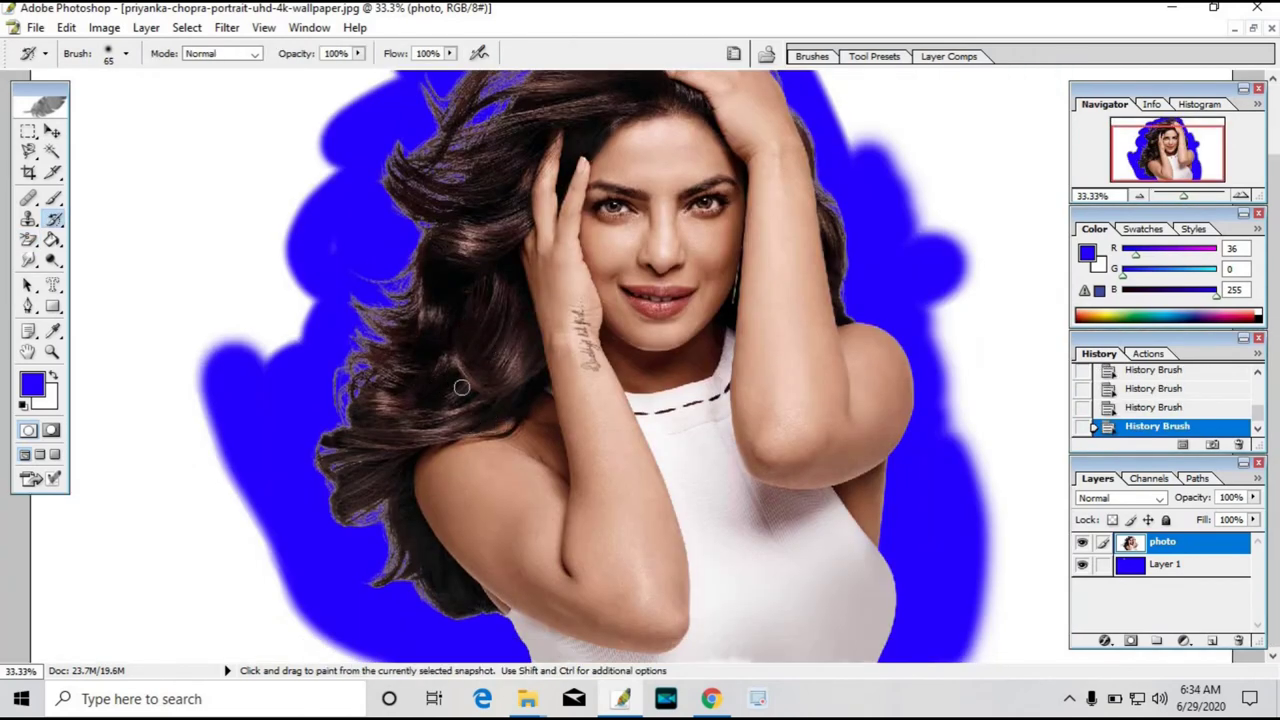
{"action": "scroll", "coordinate": [461, 387], "scroll_direction": "up", "scroll_amount": 2}
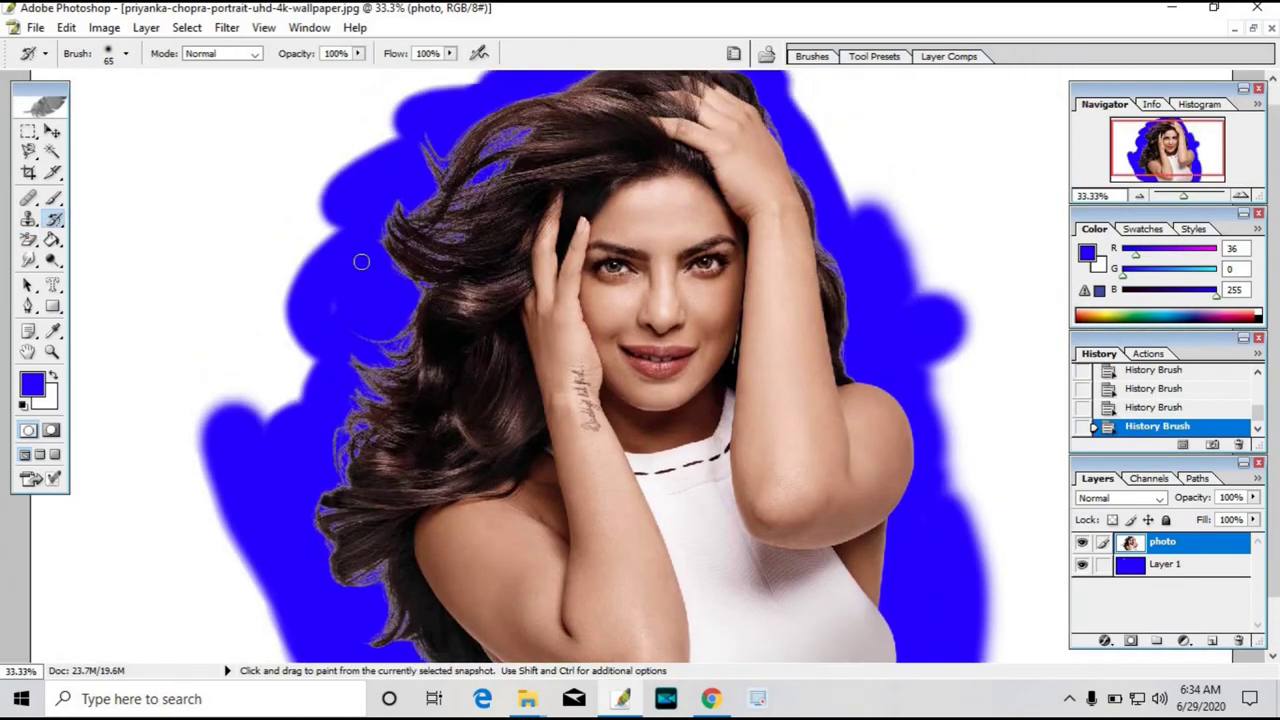
{"action": "scroll", "coordinate": [155, 180], "scroll_direction": "up", "scroll_amount": 1}
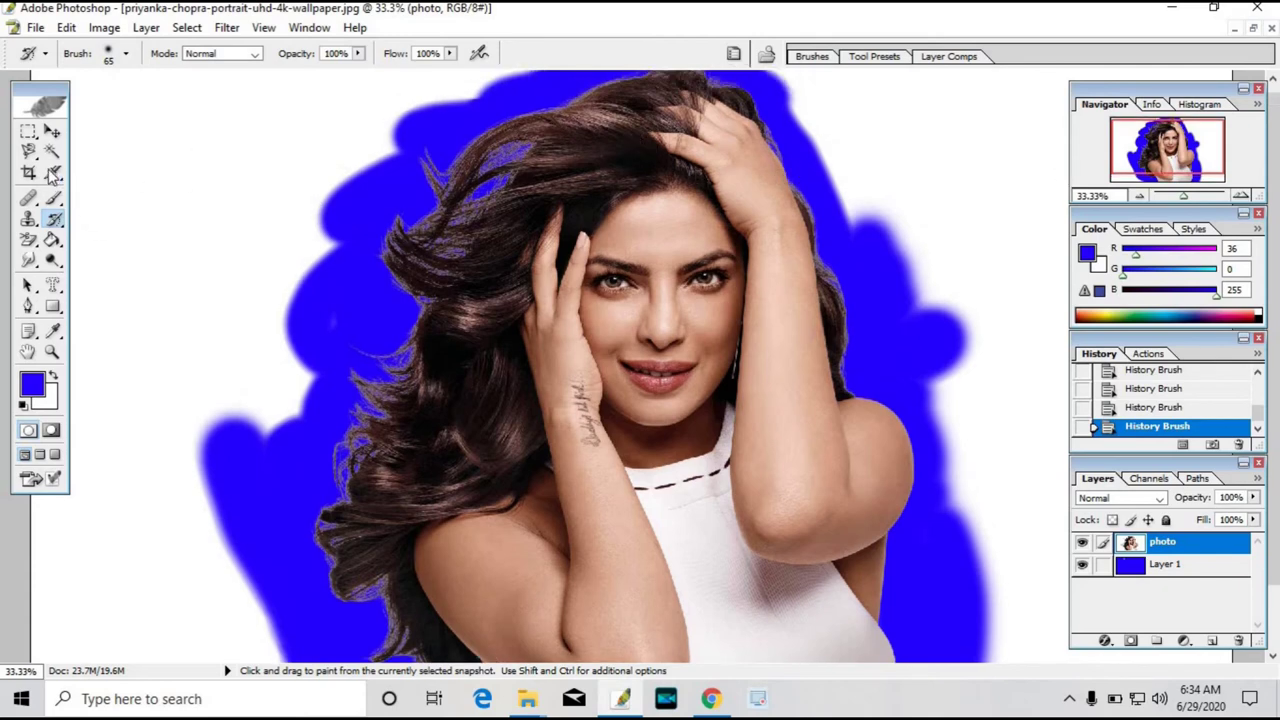
{"action": "left_click", "coordinate": [30, 248]}
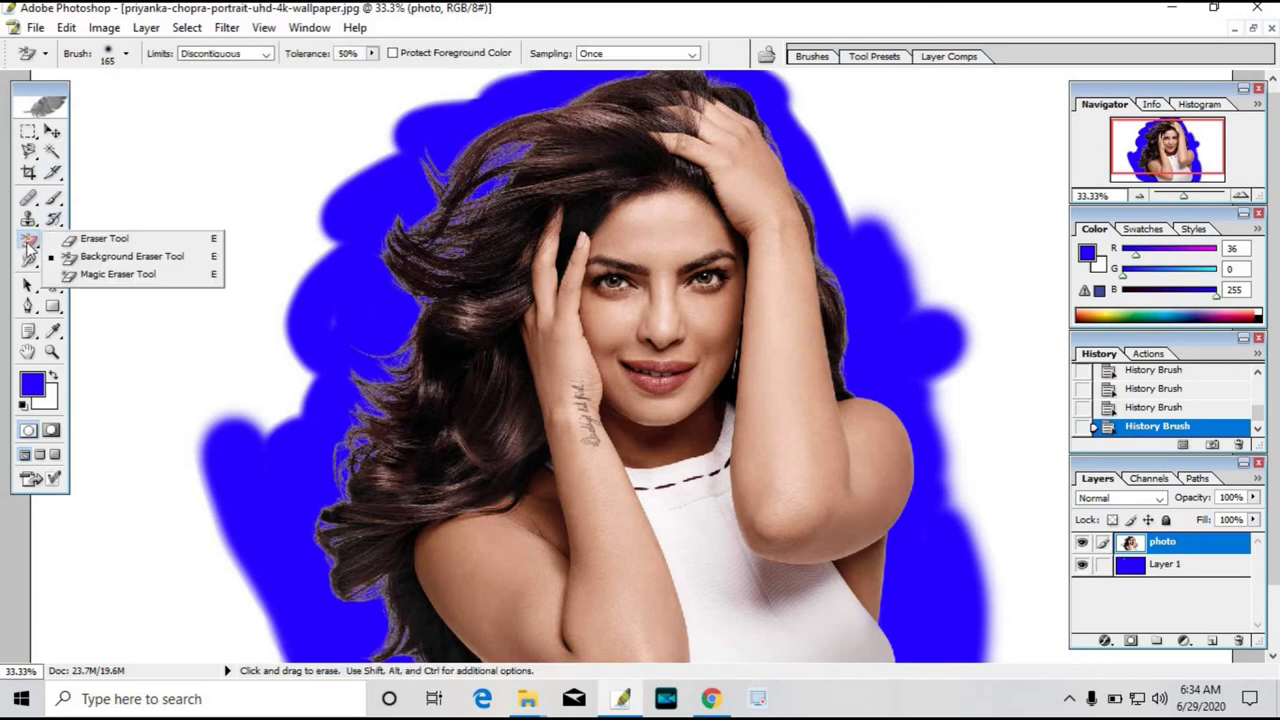
Step: Clear the remaining white patches on the left, top and right with the Magic Eraser
{"action": "left_click", "coordinate": [113, 275]}
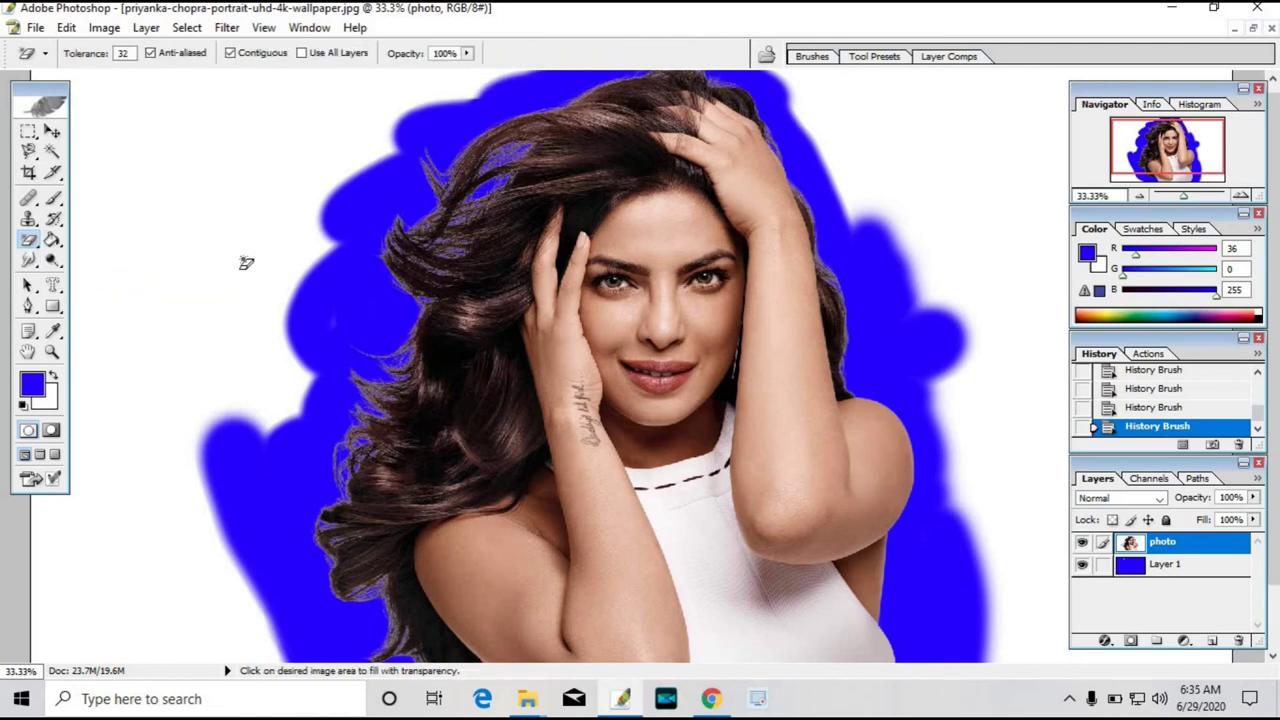
{"action": "left_click", "coordinate": [241, 263]}
{"action": "left_click", "coordinate": [351, 107]}
{"action": "left_click", "coordinate": [935, 177]}
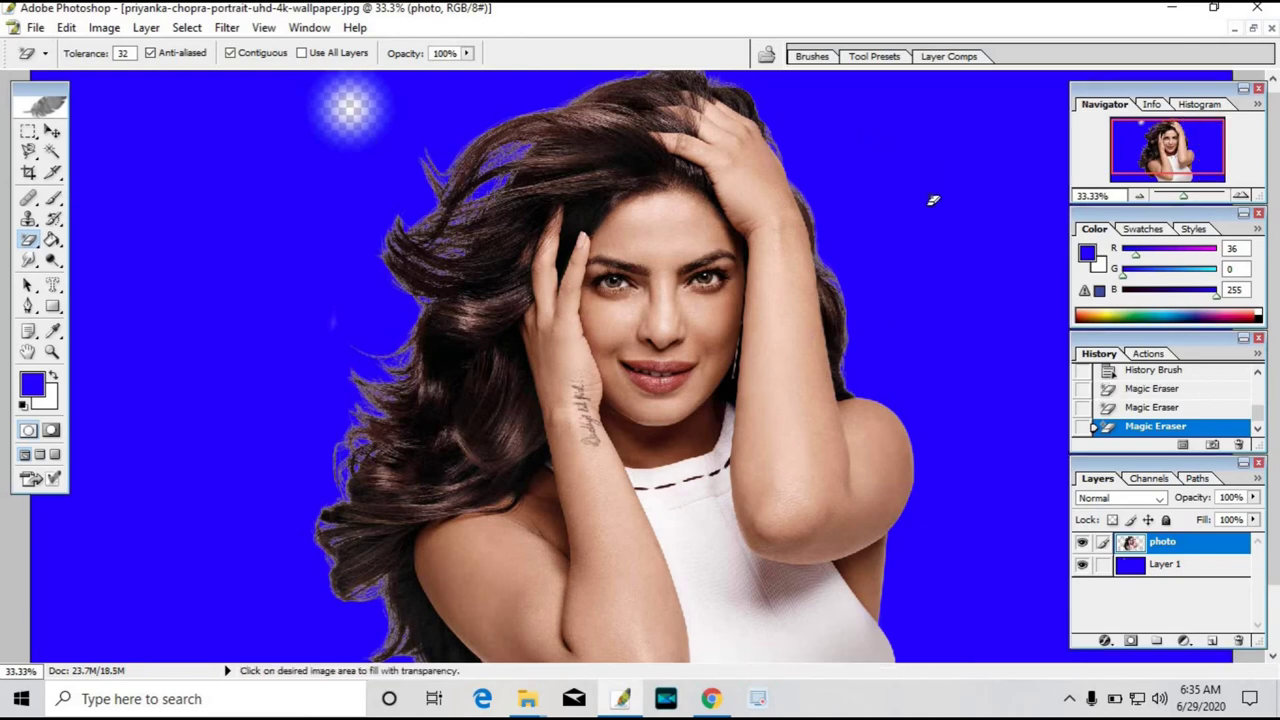
{"action": "scroll", "coordinate": [945, 210], "scroll_direction": "down", "scroll_amount": 3}
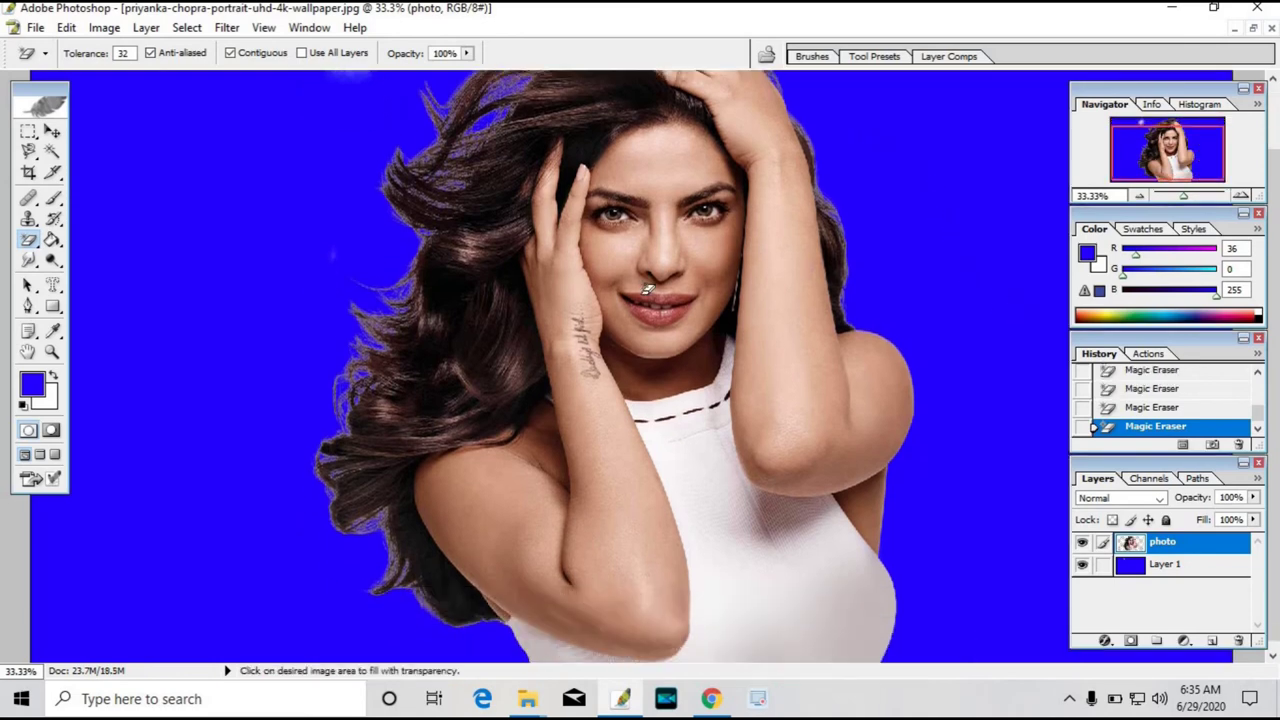
{"action": "scroll", "coordinate": [300, 235], "scroll_direction": "up", "scroll_amount": 3}
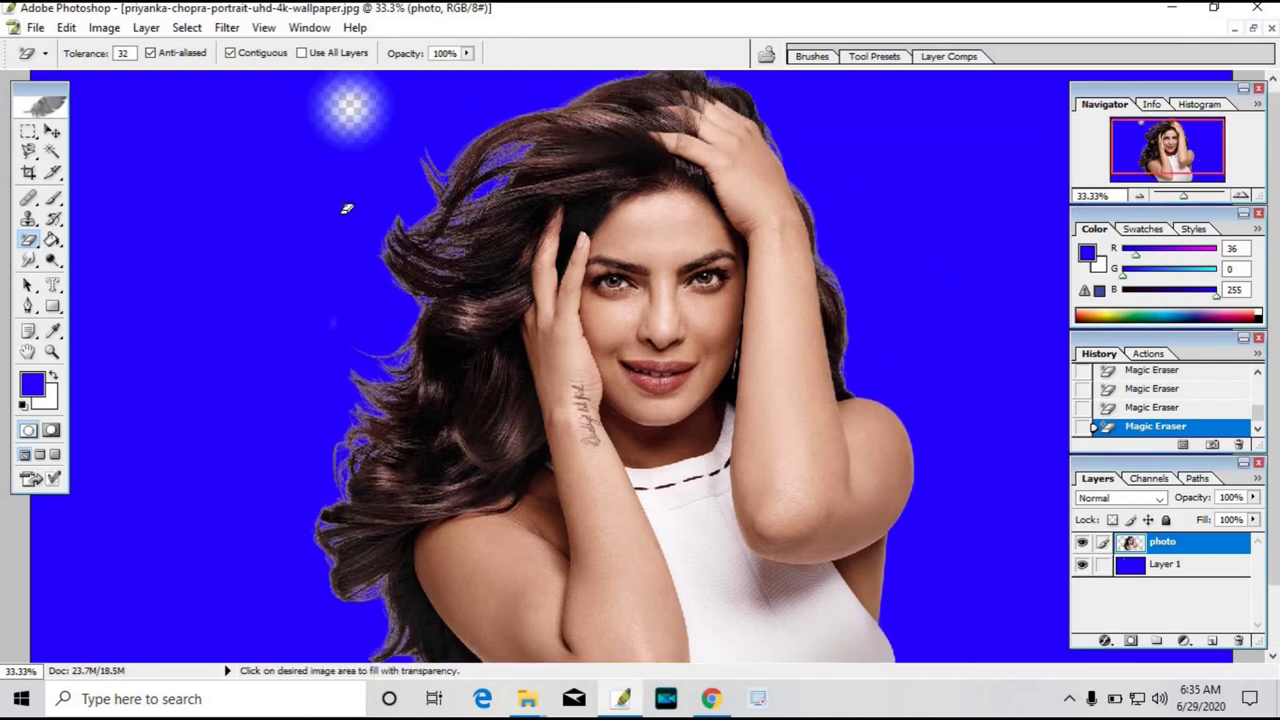
{"action": "scroll", "coordinate": [209, 109], "scroll_direction": "down", "scroll_amount": 1}
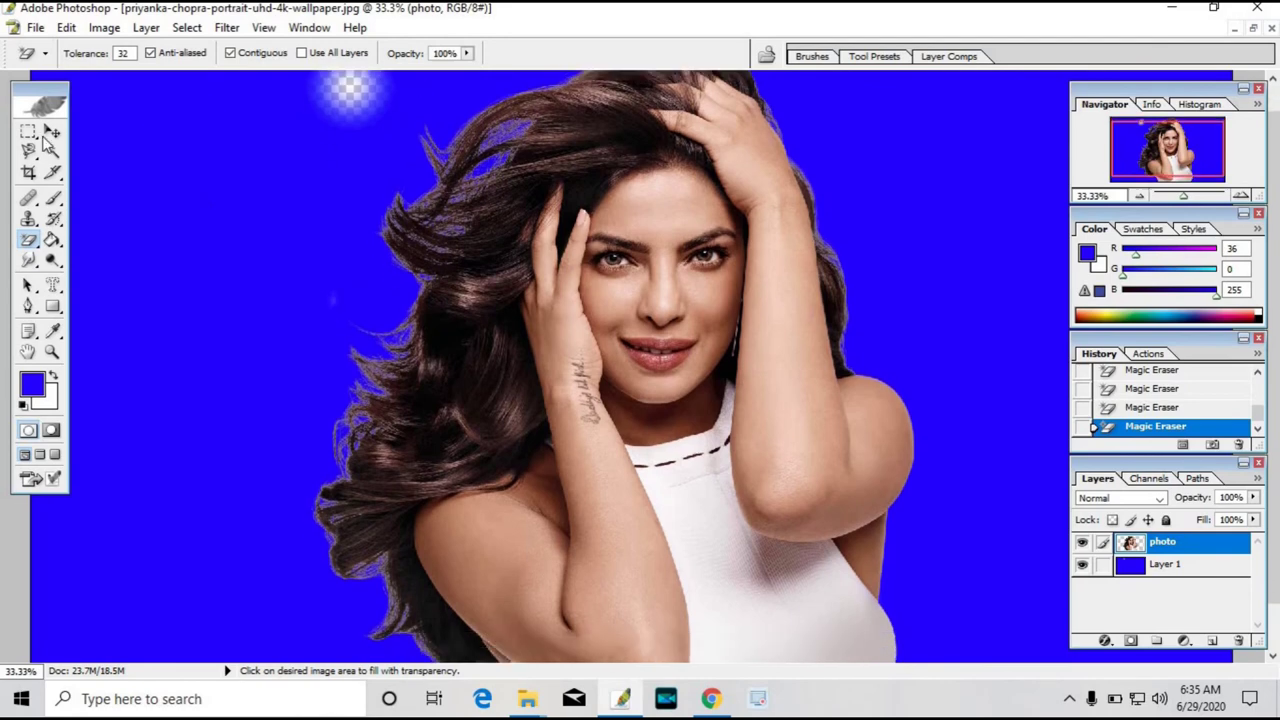
{"action": "left_click", "coordinate": [52, 132]}
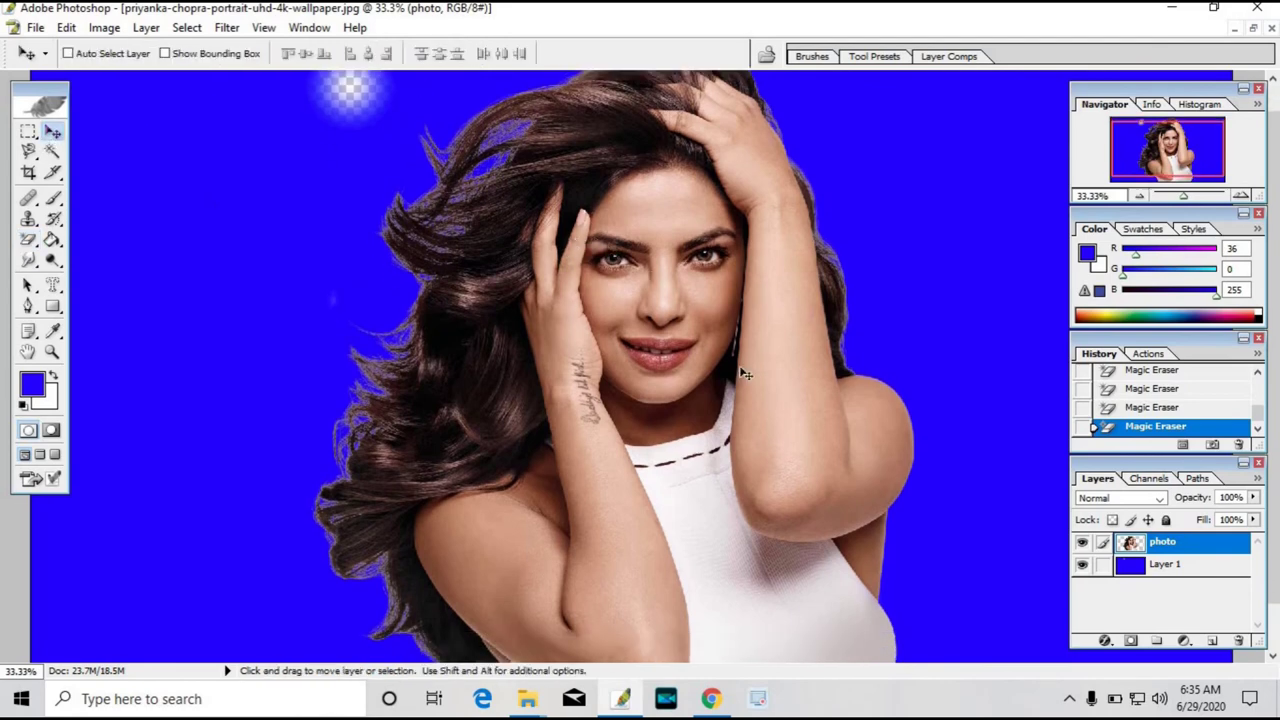
{"action": "scroll", "coordinate": [630, 308], "scroll_direction": "up", "scroll_amount": 1}
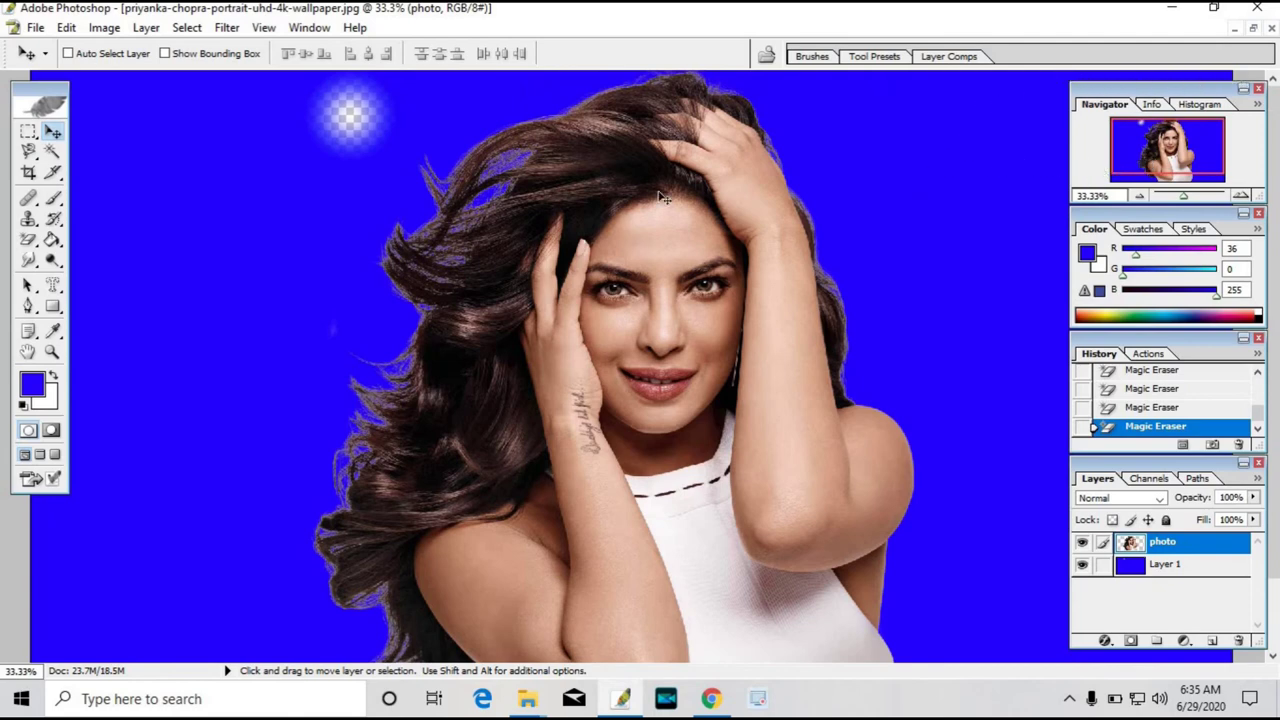
Step: Place the windows side by side and drag the photo layer into the purple floral Untitled-1
{"action": "left_click", "coordinate": [1254, 29]}
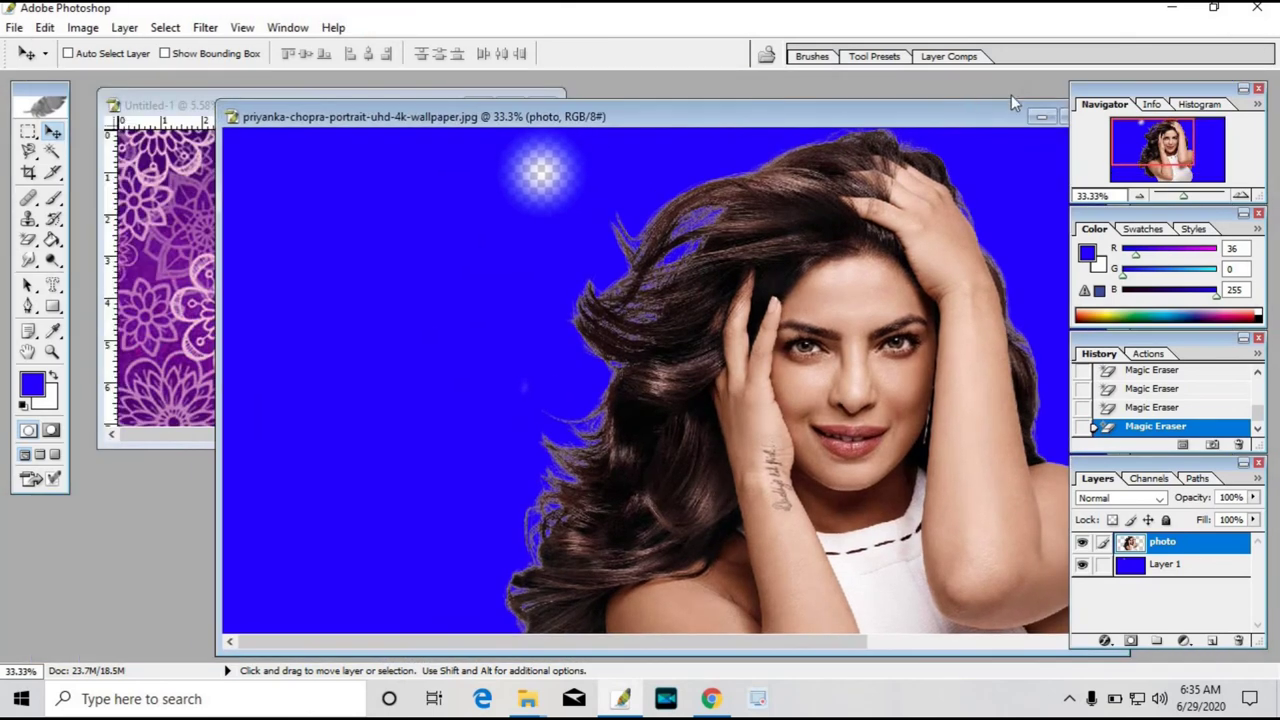
{"action": "left_click_drag", "start_coordinate": [763, 110], "coordinate": [1115, 106]}
{"action": "left_click", "coordinate": [365, 101]}
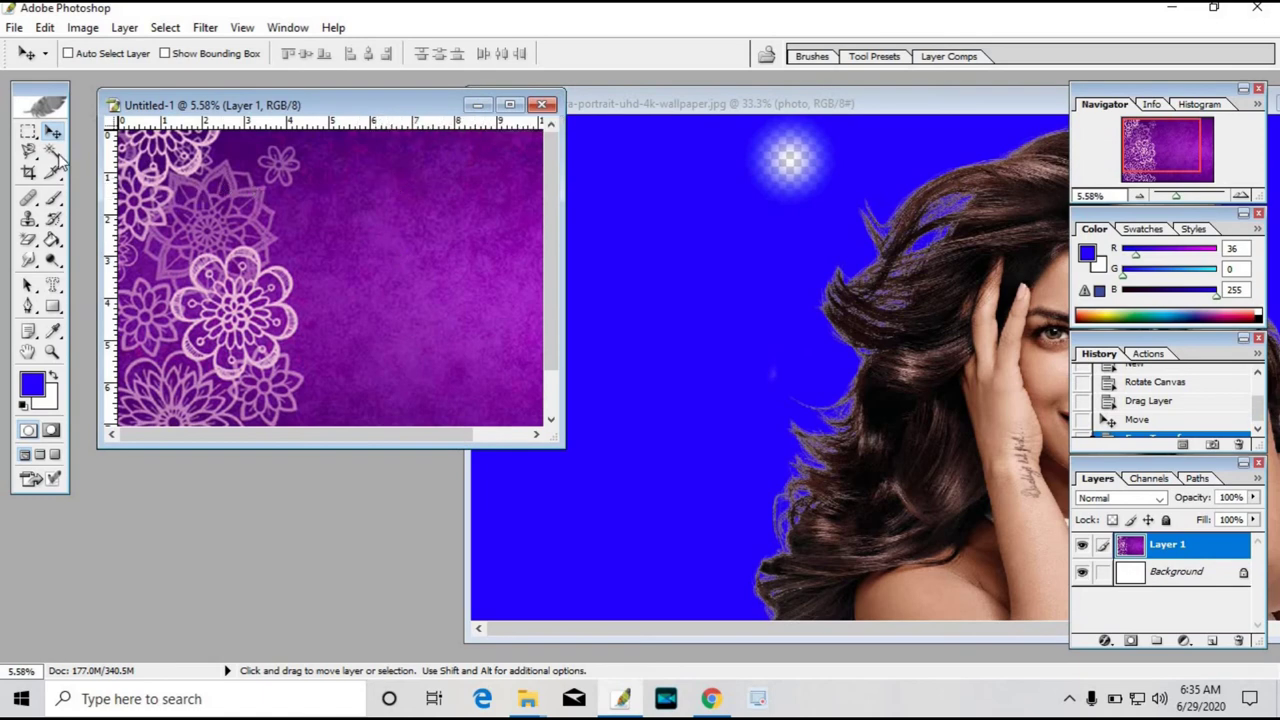
{"action": "left_click", "coordinate": [983, 286]}
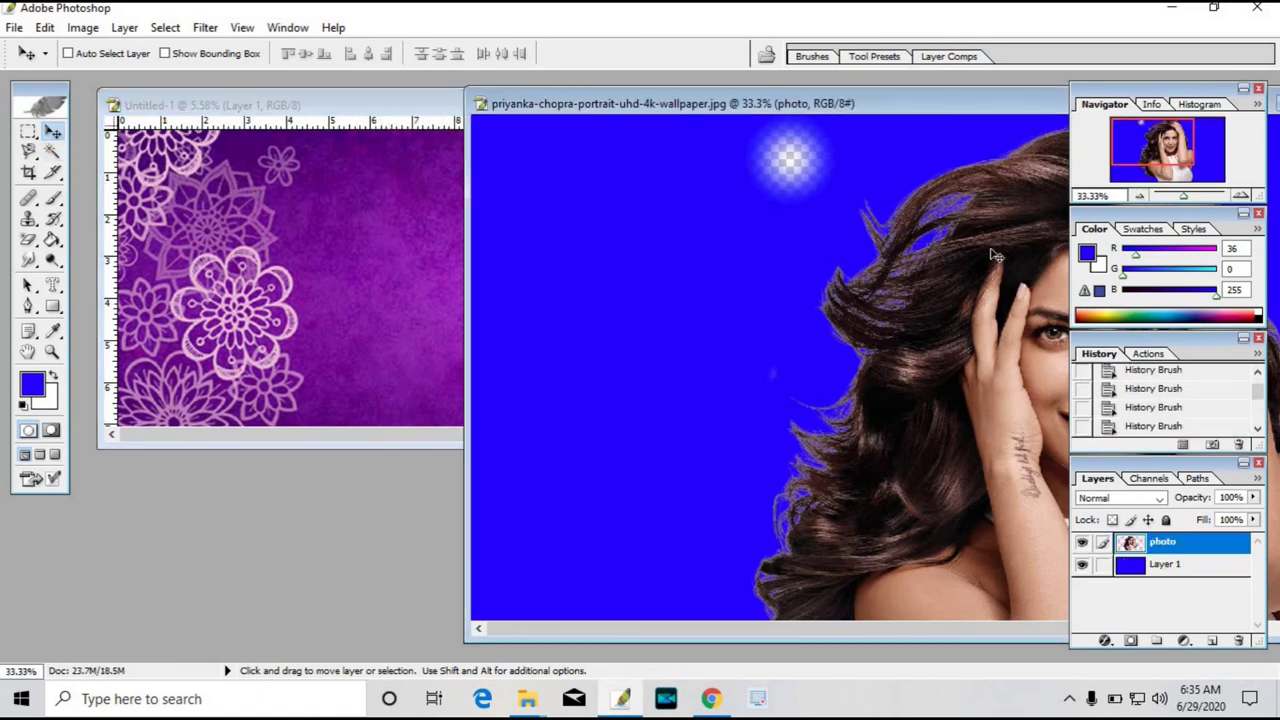
{"action": "left_click_drag", "start_coordinate": [996, 255], "coordinate": [345, 244]}
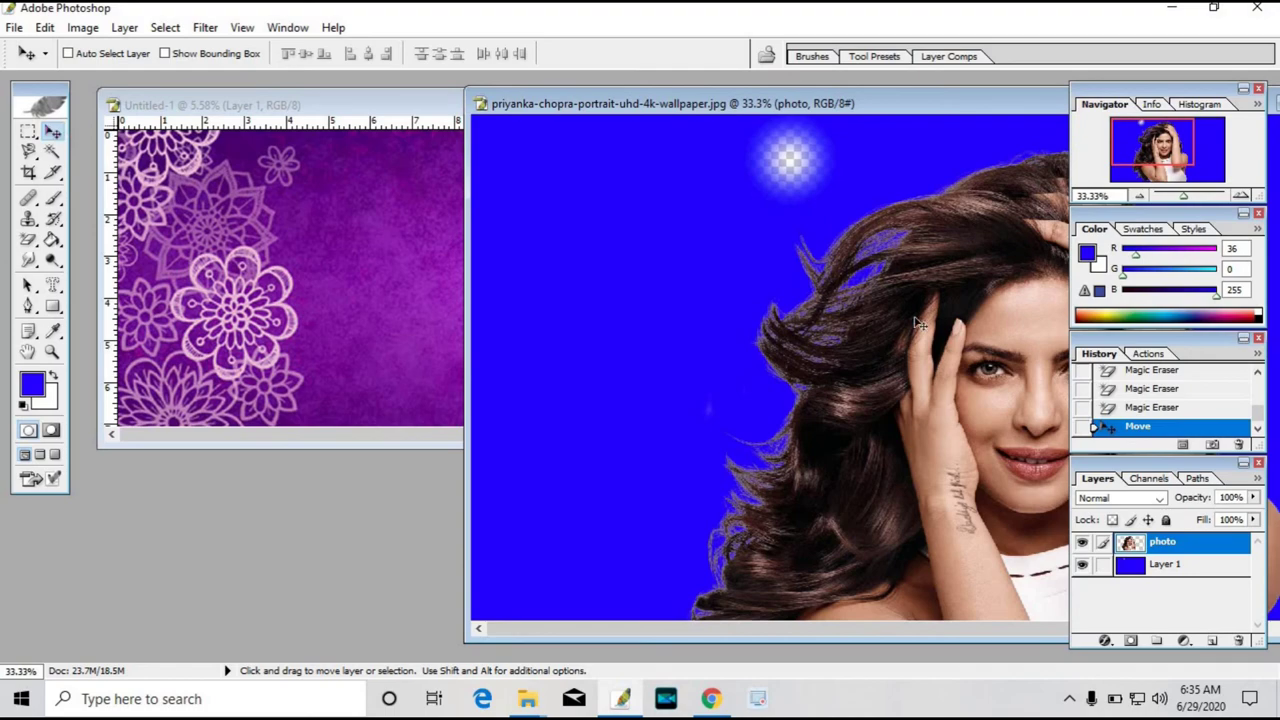
{"action": "left_click_drag", "start_coordinate": [538, 295], "coordinate": [364, 262]}
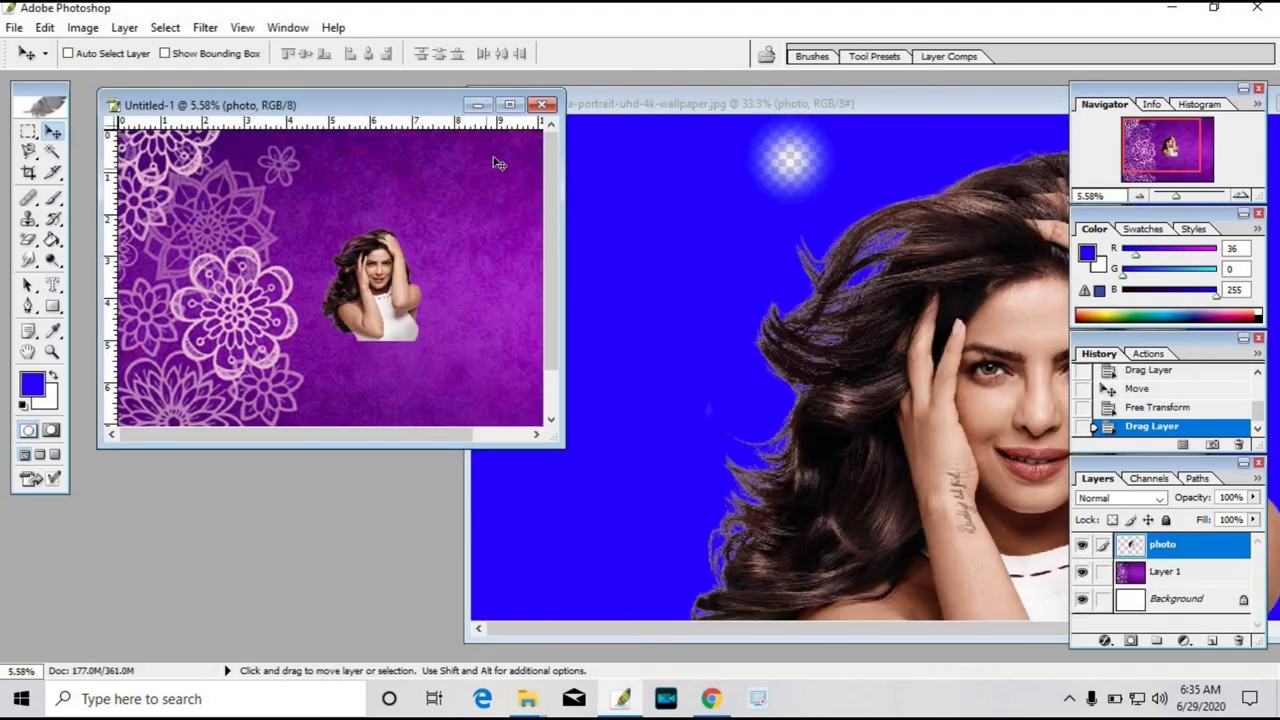
{"action": "left_click", "coordinate": [510, 106]}
Step: Nudge the portrait down, then Free Transform it up to about 294.7% over the floral background
{"action": "left_click_drag", "start_coordinate": [677, 367], "coordinate": [676, 392]}
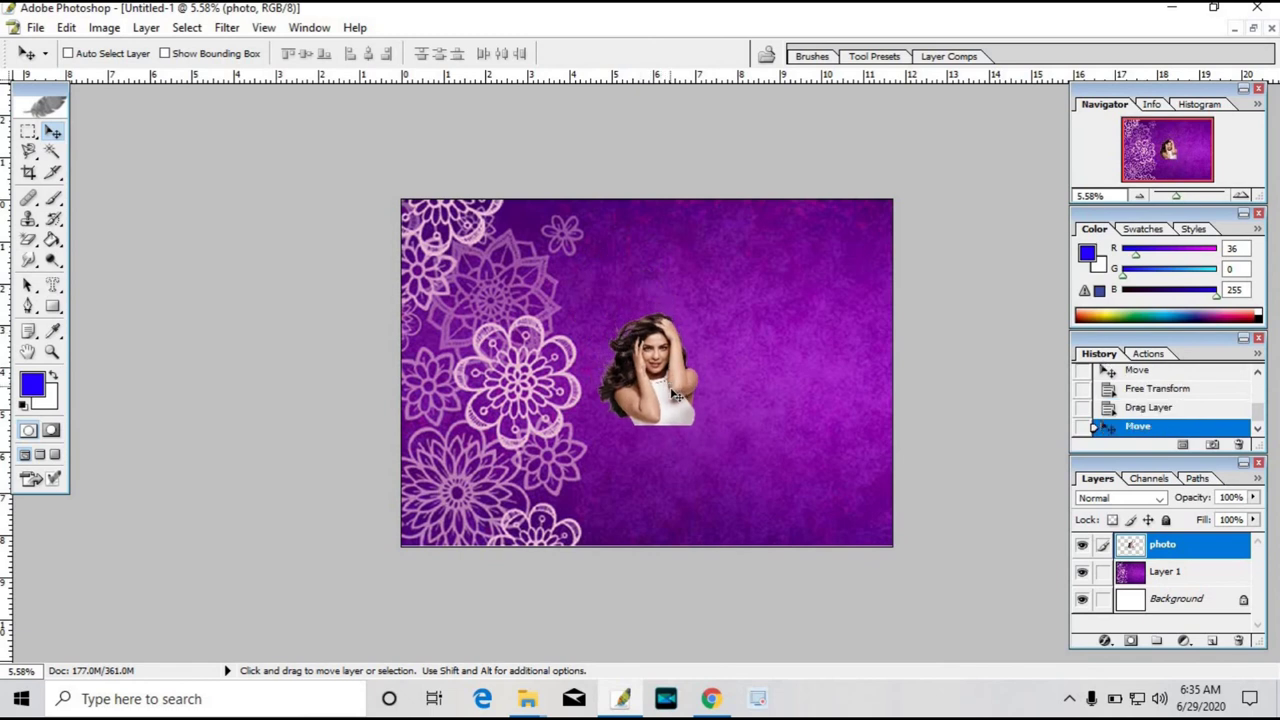
{"action": "key", "text": "ctrl+t"}
{"action": "key", "text": "ctrl+t"}
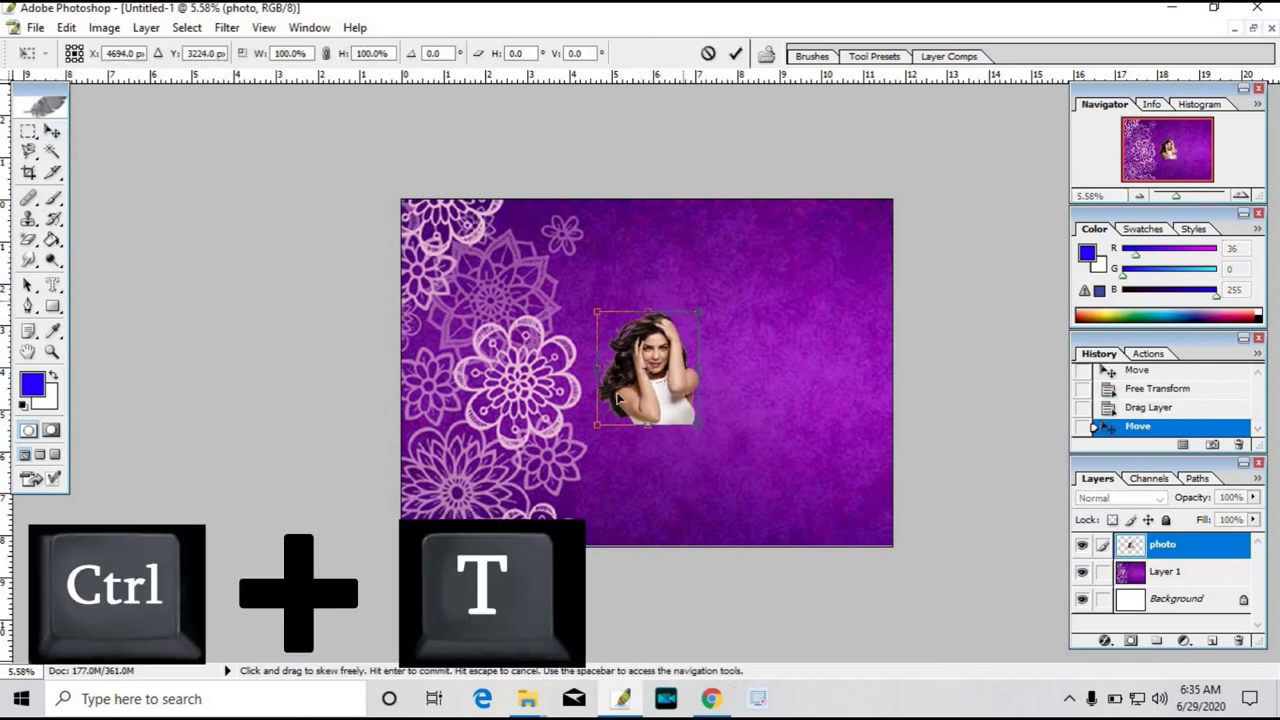
{"action": "left_click_drag", "start_coordinate": [584, 434], "coordinate": [476, 556]}
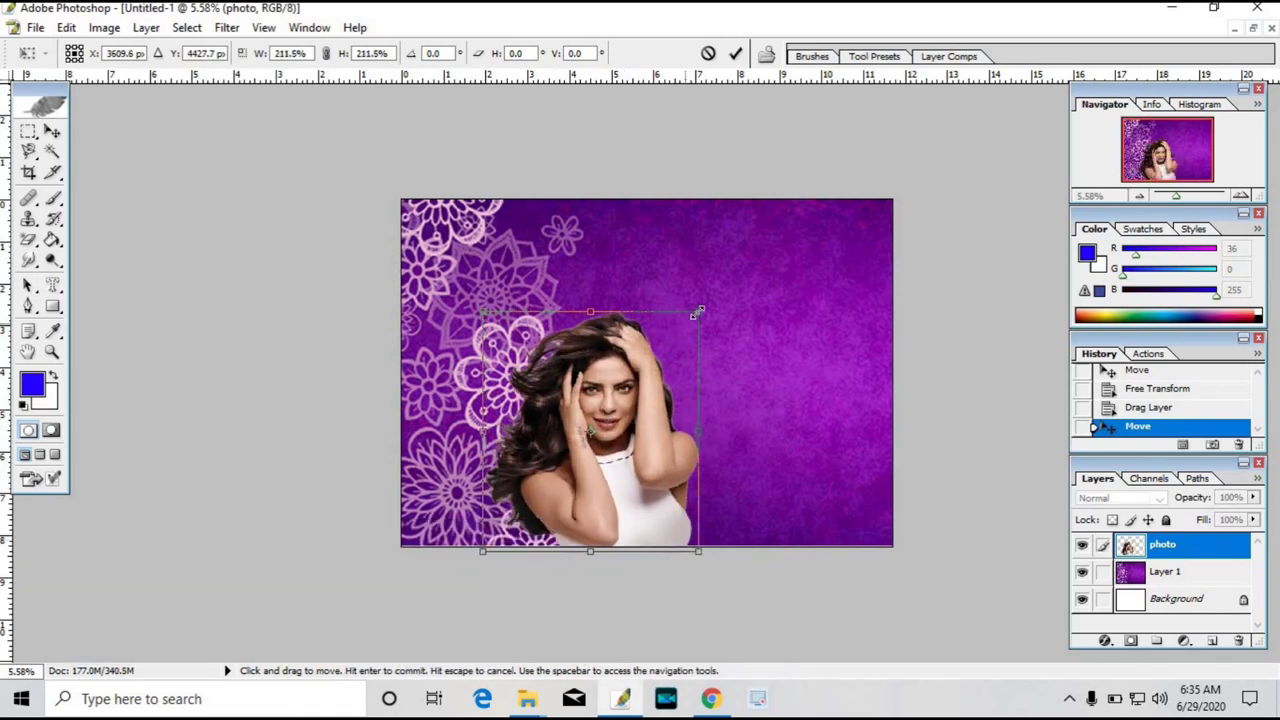
{"action": "left_click_drag", "start_coordinate": [698, 313], "coordinate": [817, 205]}
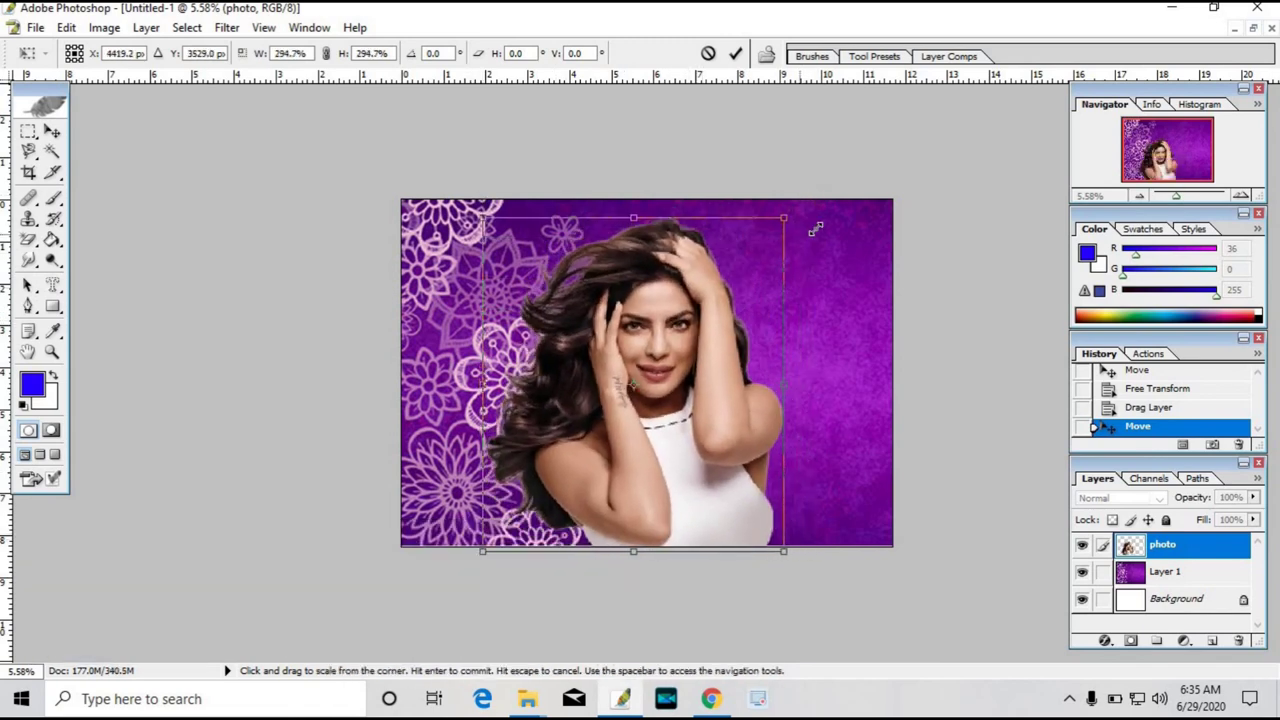